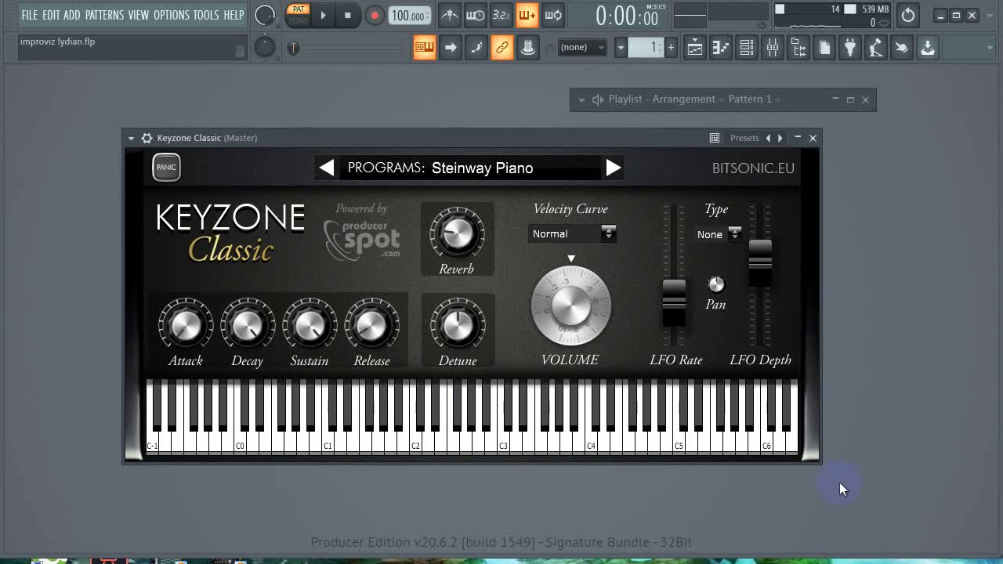
left_click(445, 441)
left_click_drag(445, 442, 497, 474)
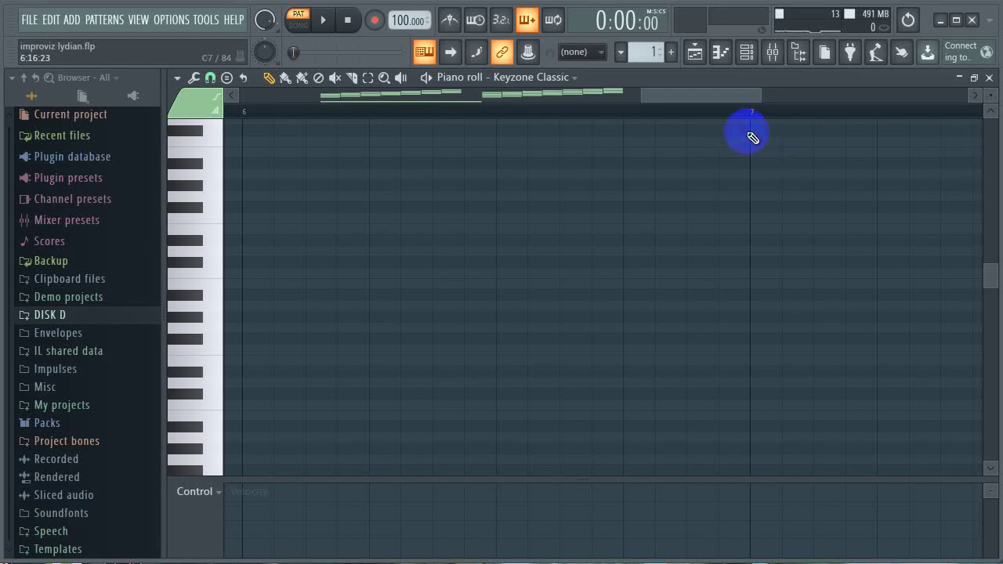
Enter a C major scale ascending from C5 in bar 6 and extend it with D6, E6 and F6 in bar 7.
left_click(252, 404)
key("ctrl+v")
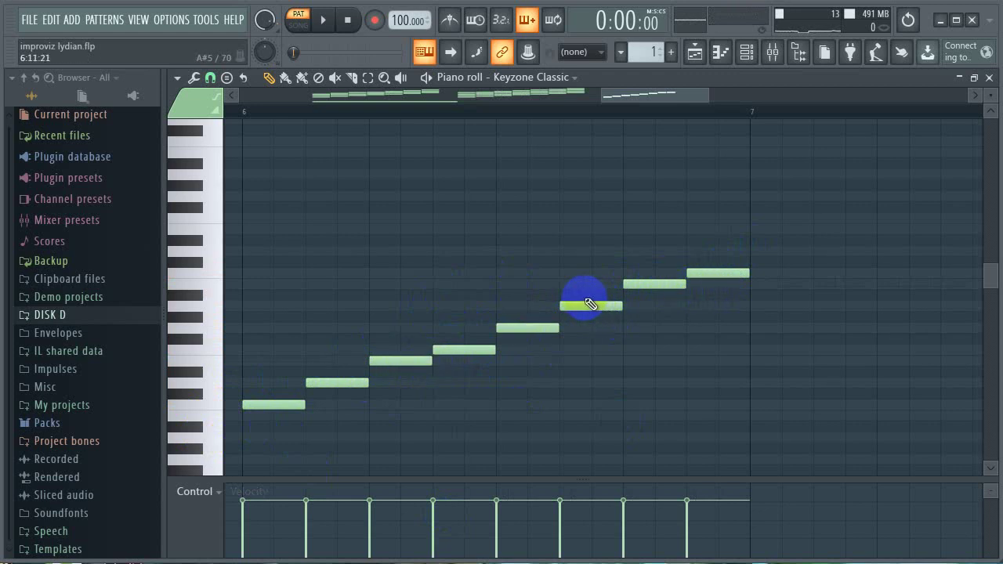
left_click(753, 252)
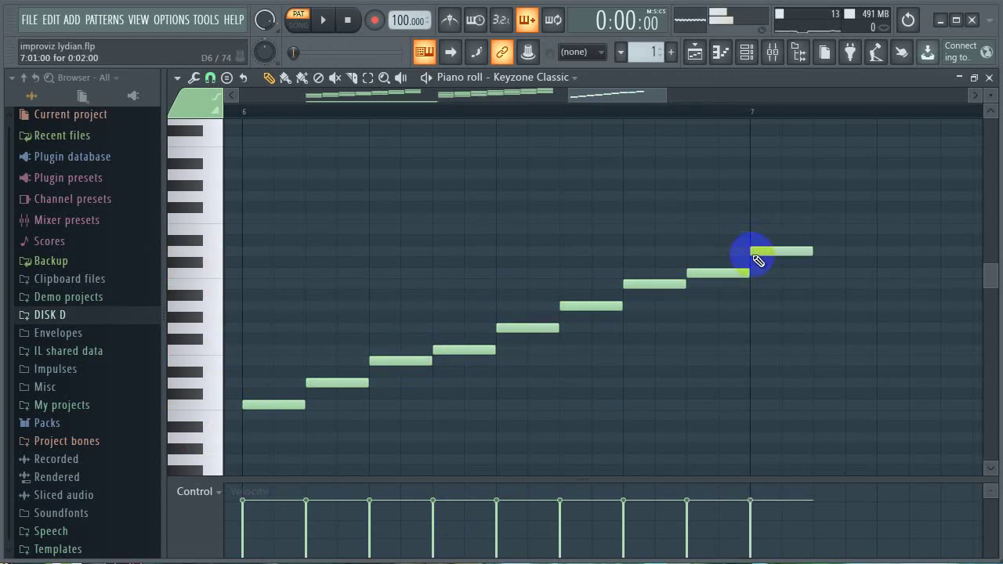
left_click(813, 229)
left_click(881, 219)
Play back the extended C major scale in bars 6 and 7.
key("Page_Down")
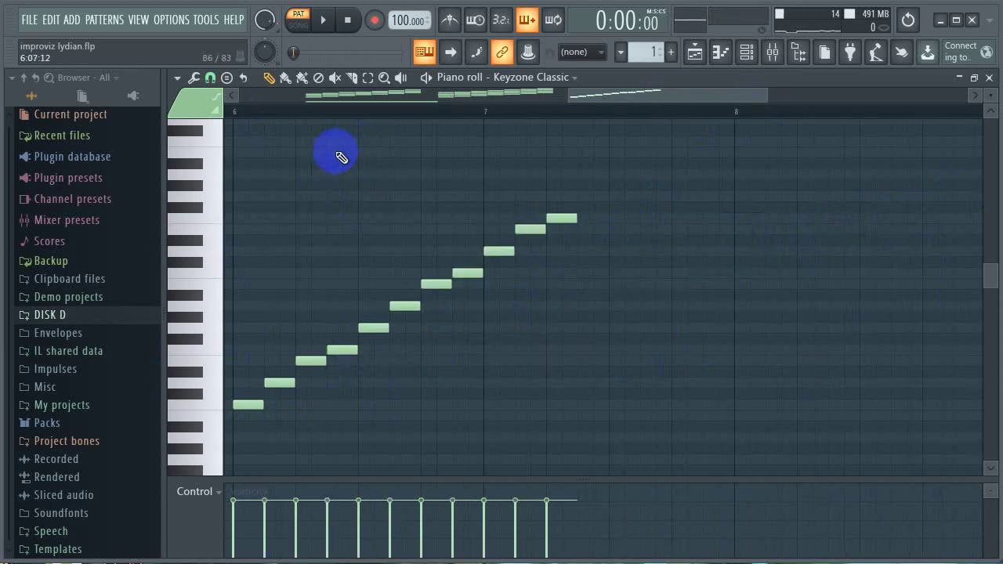
left_click(331, 115)
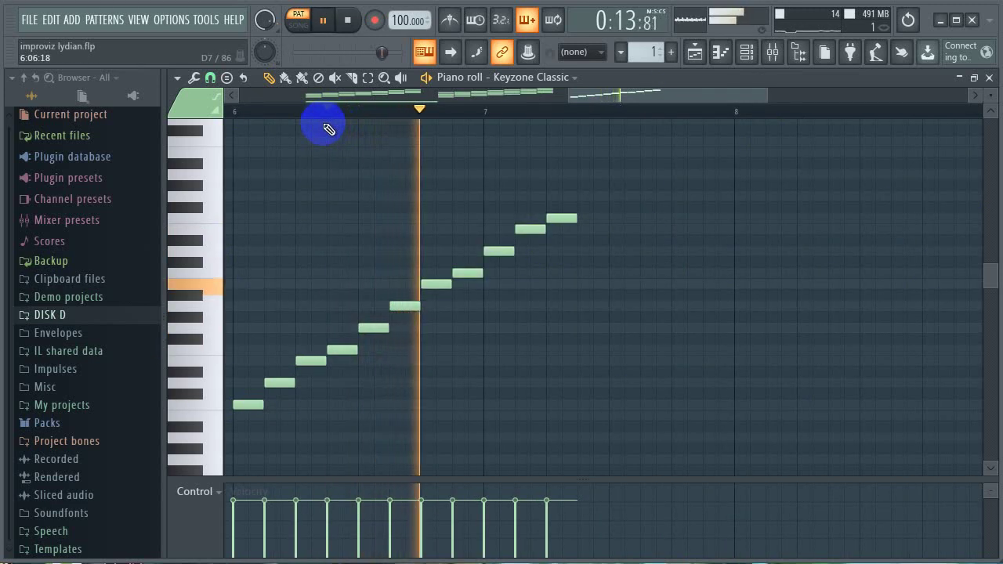
key("space")
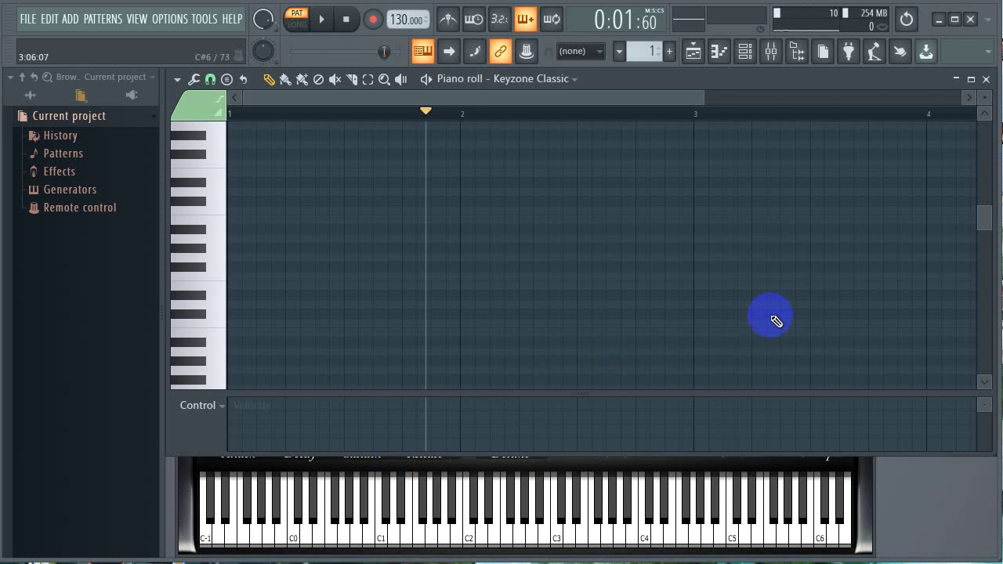
Draw an eight-note C major scale across bar 1, transpose it down an octave to start on C5, and reset the playhead.
left_click(229, 325)
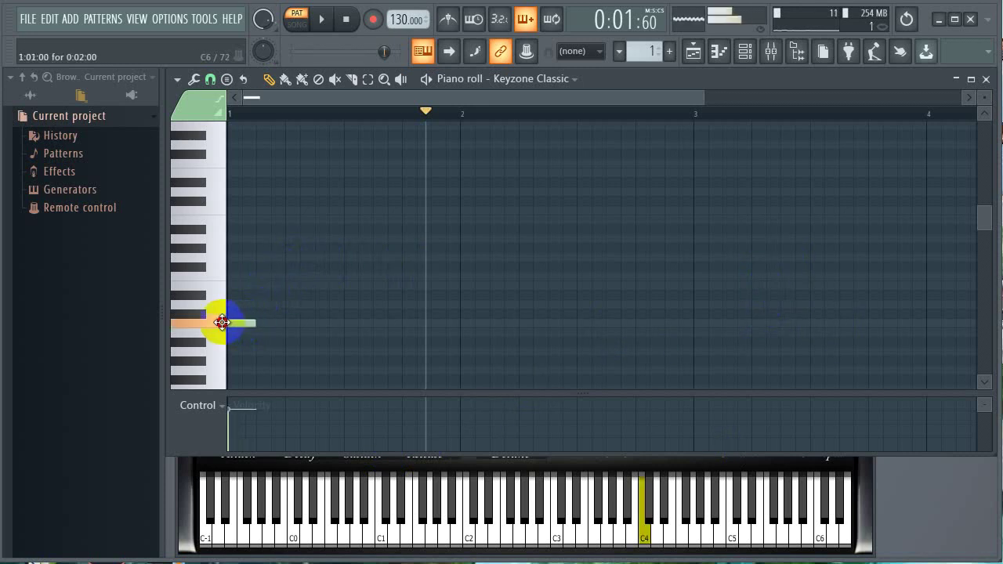
left_click_drag(258, 305, 445, 210)
key("ctrl+a")
key("ctrl+Down")
scroll(392, 340, "down", 2)
scroll(461, 320, "down", 2)
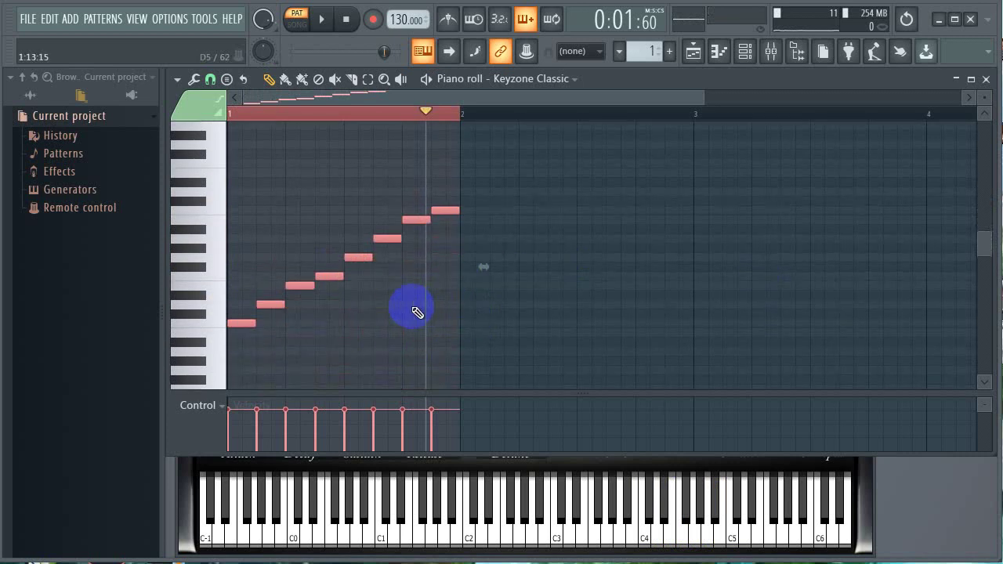
left_click_drag(424, 111, 141, 177)
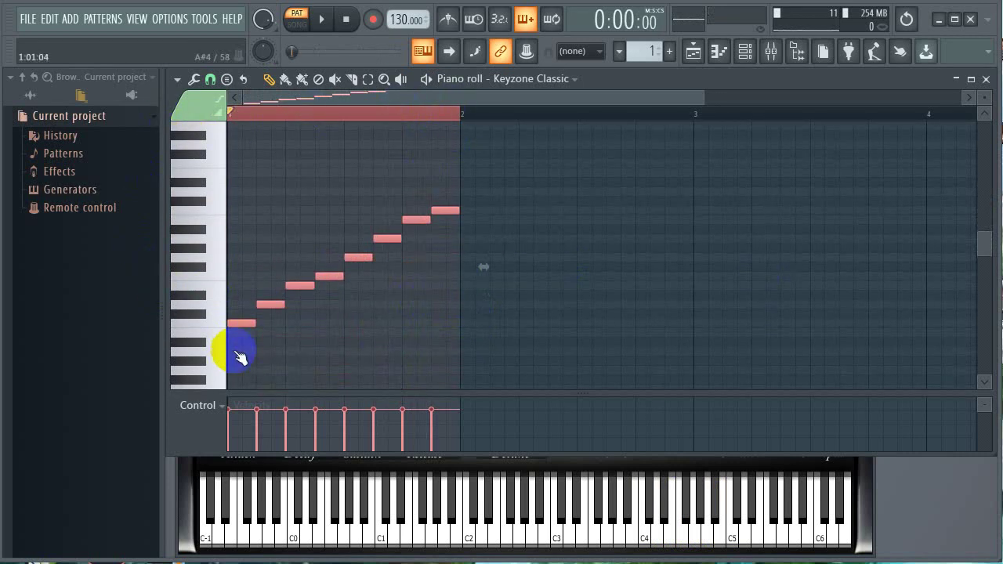
Audition the C5 and F5 keys and raise the fourth note of the scale by a semitone to F#5.
left_click(216, 328)
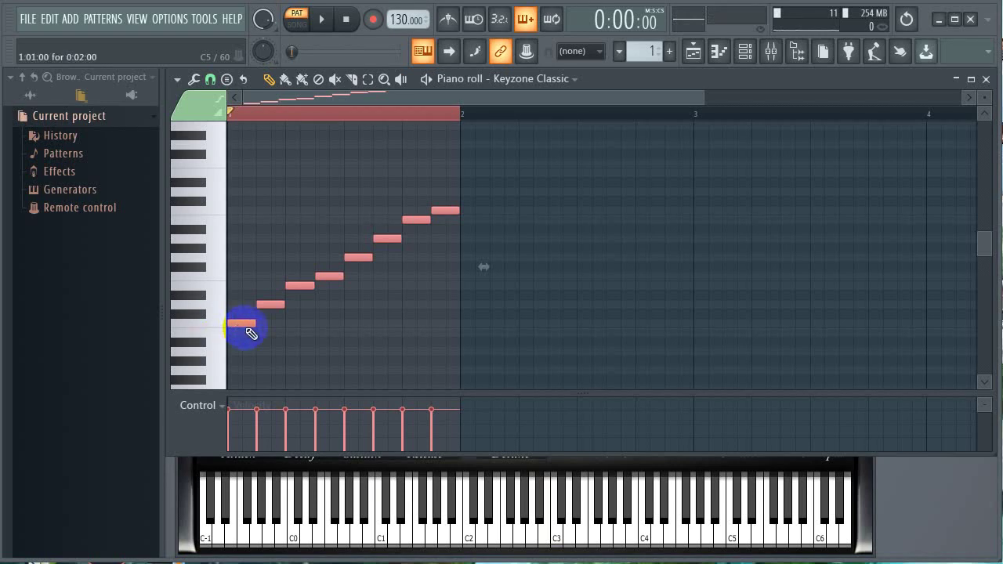
left_click(337, 321)
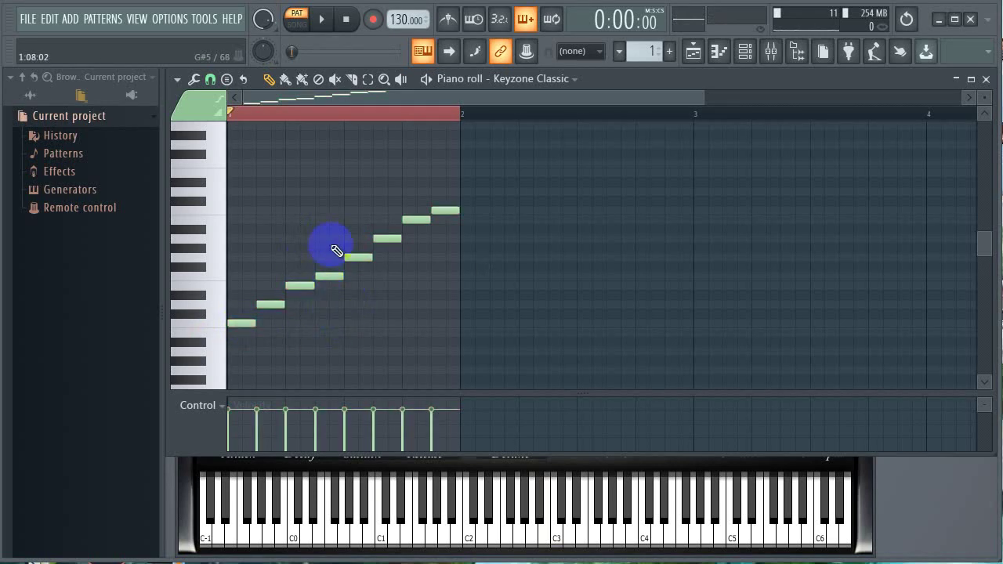
left_click(210, 277)
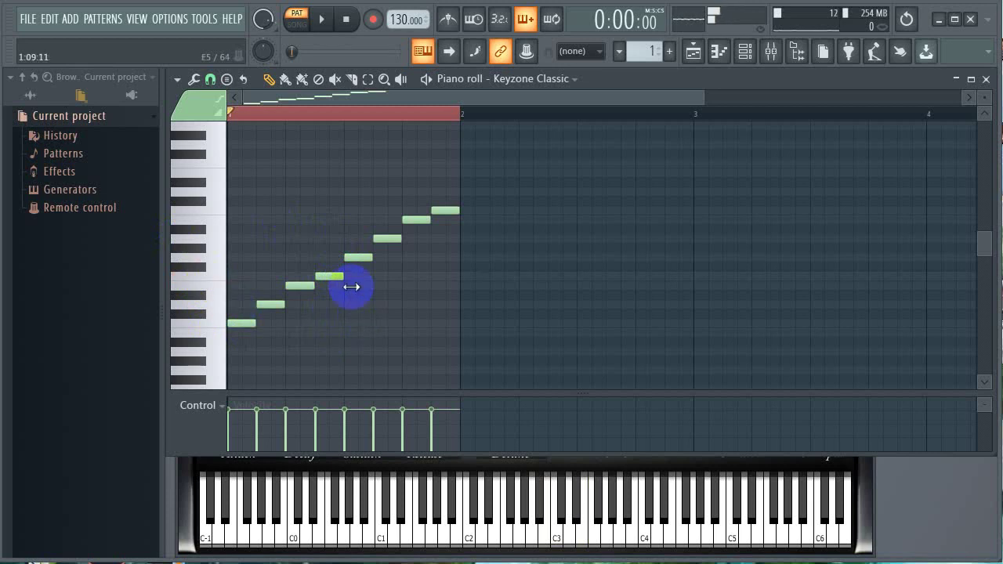
left_click(330, 276)
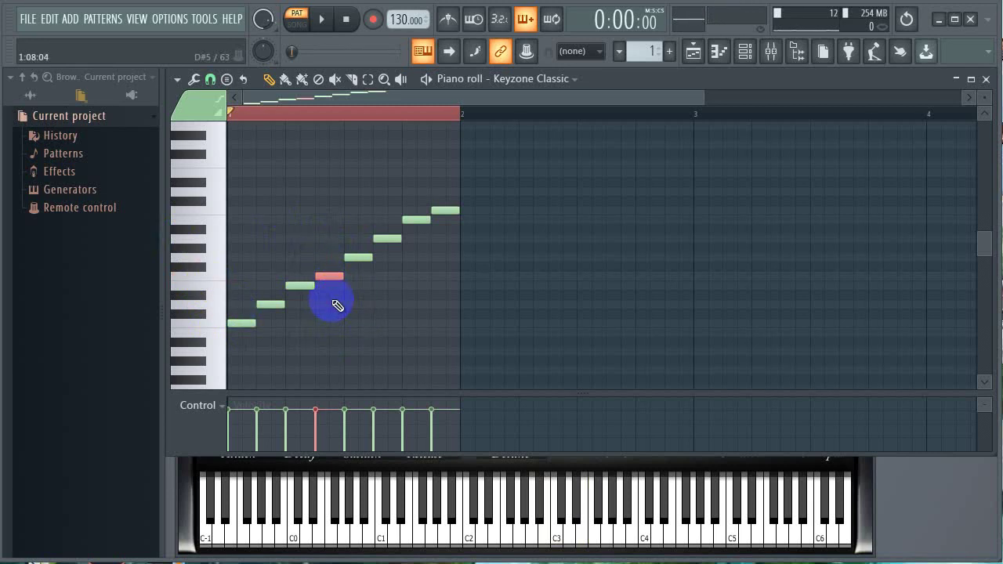
key("shift+Up")
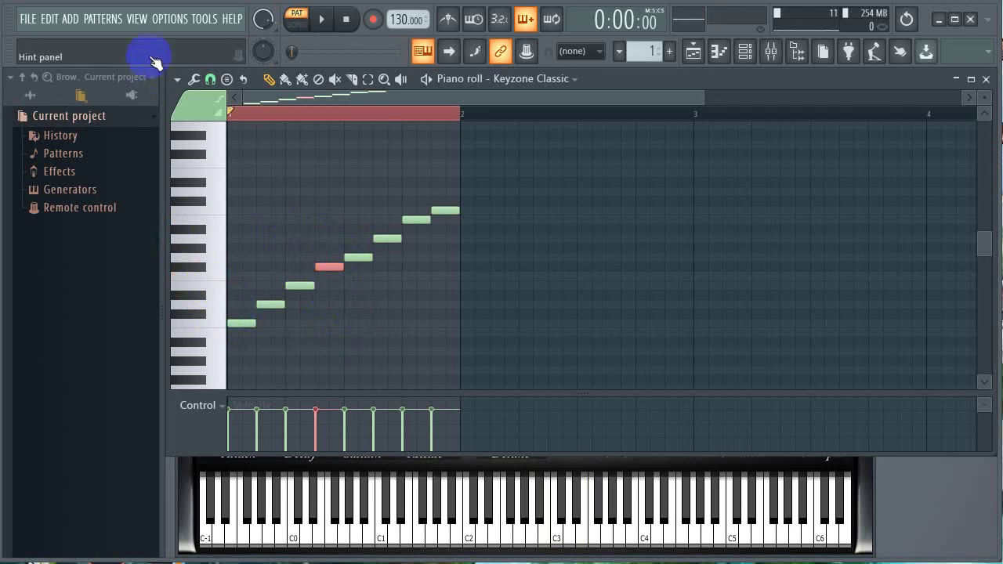
Clear the time selection and play the altered scale from the start of bar 1.
left_click(271, 114)
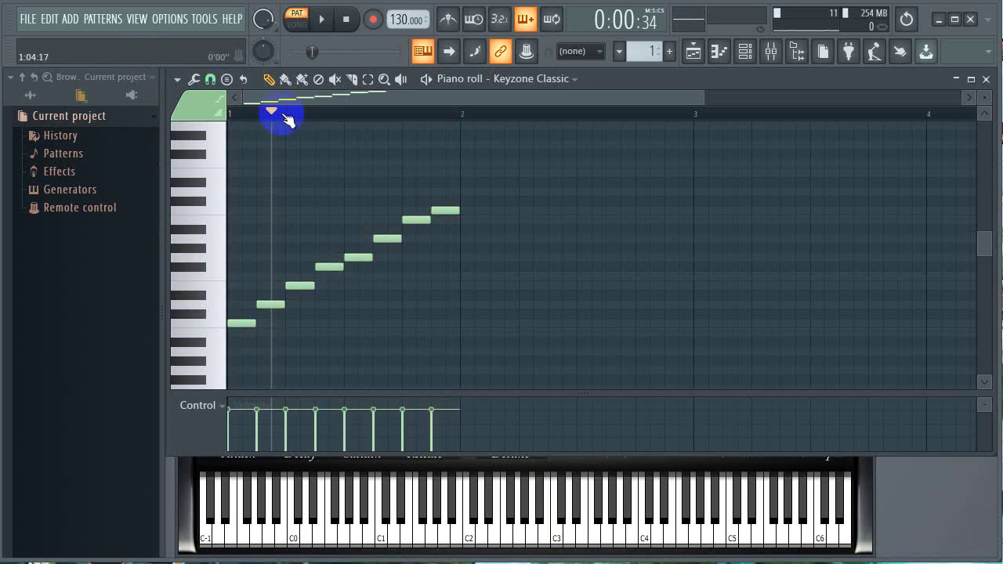
left_click_drag(269, 116, 146, 127)
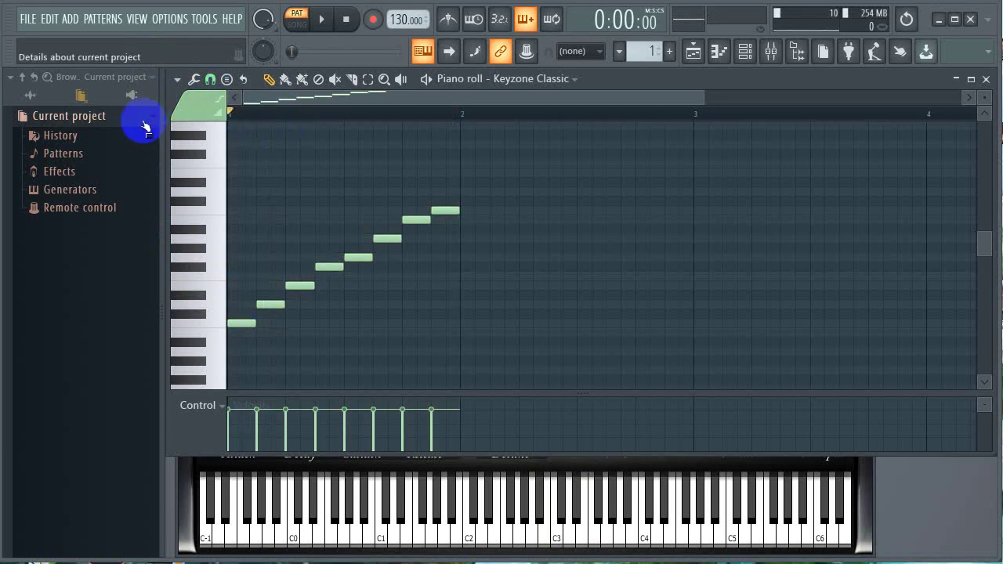
key("space")
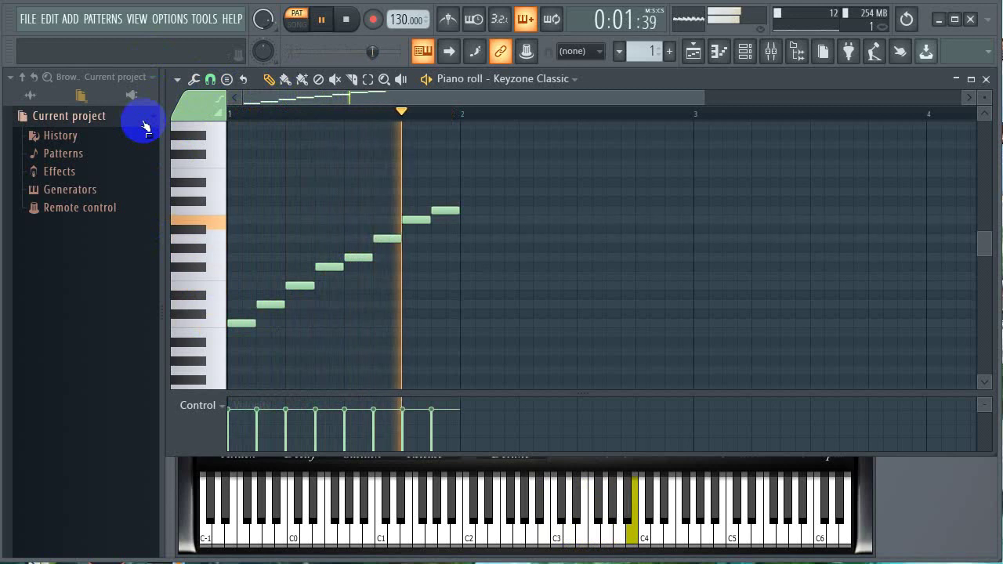
Transpose the whole scale up so that it starts on F5 and play it back.
left_click(512, 163)
left_click_drag(512, 163, 215, 375)
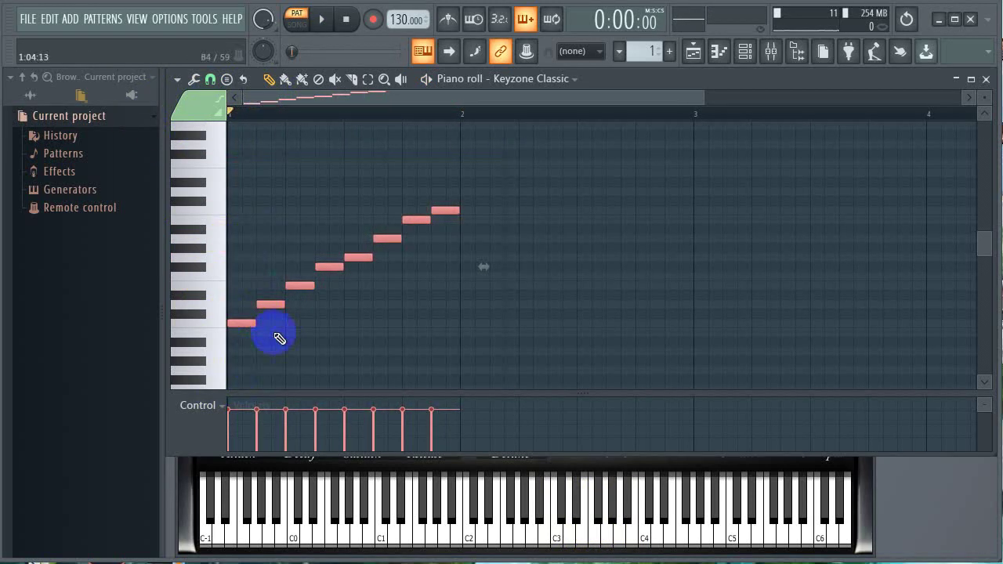
left_click_drag(241, 323, 229, 276)
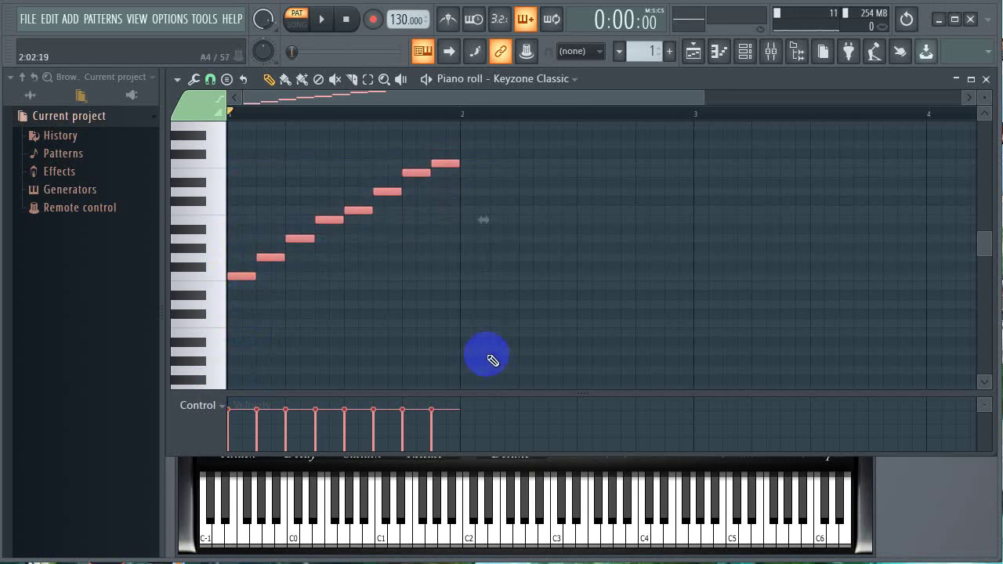
key("space")
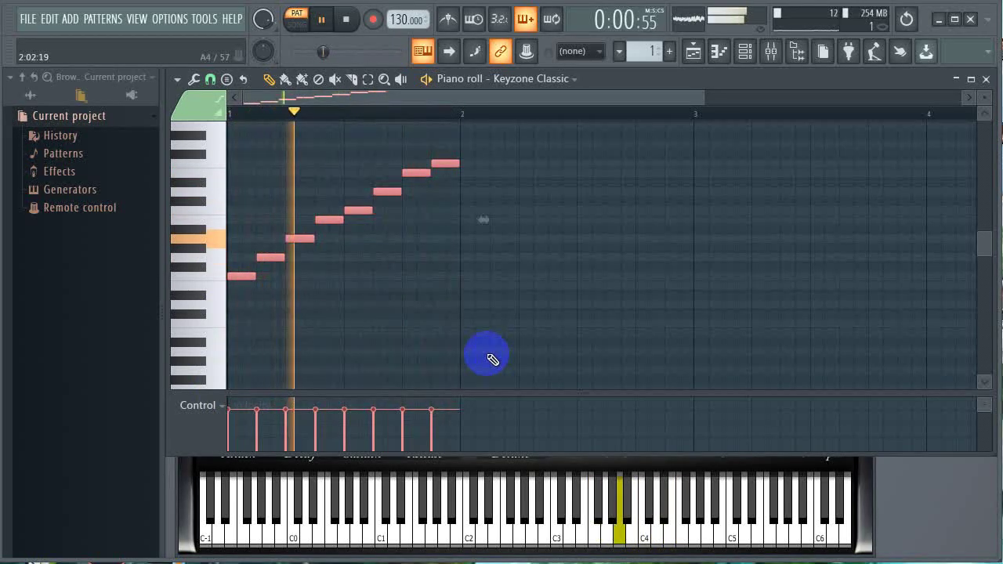
key("space")
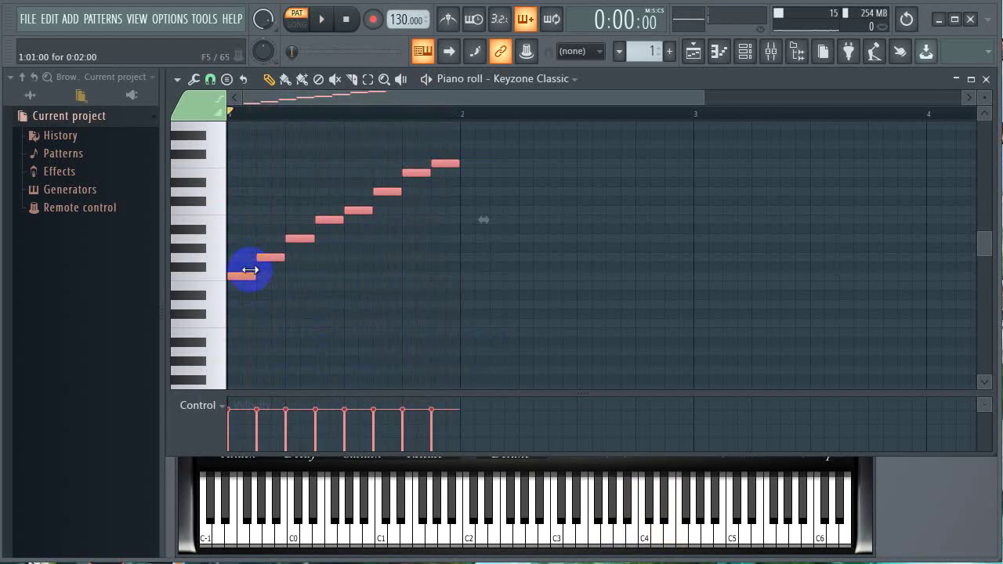
Move the whole scale back down to start on C5 and deselect its notes.
left_click_drag(244, 276, 232, 327)
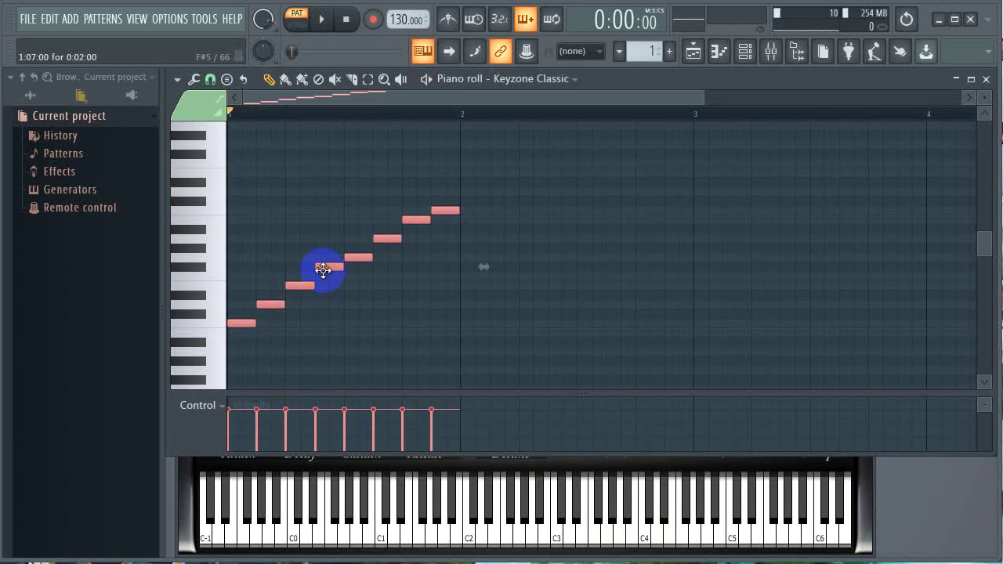
left_click(343, 311)
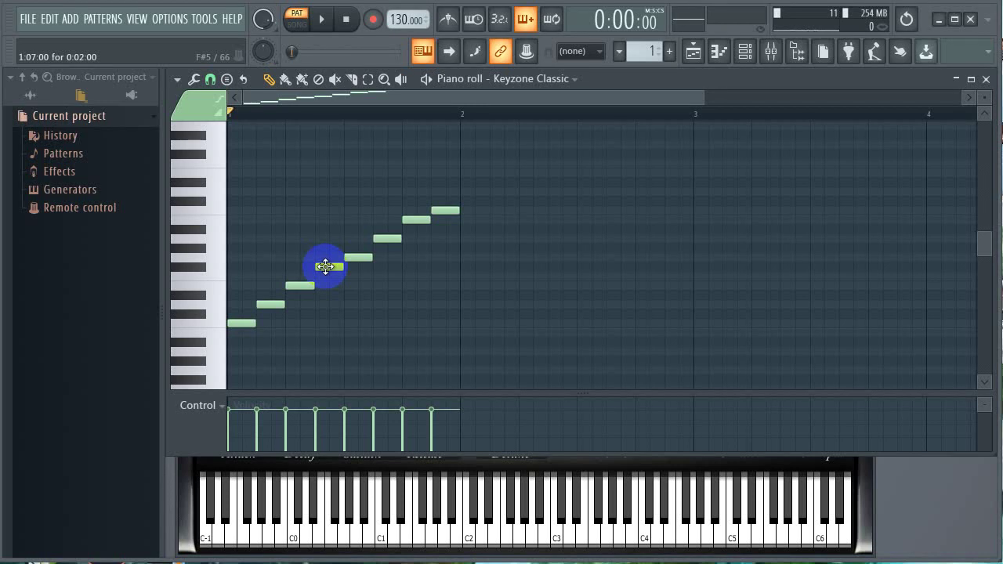
Delete all eight notes of the C scale in bar 1.
left_click_drag(704, 97, 781, 101)
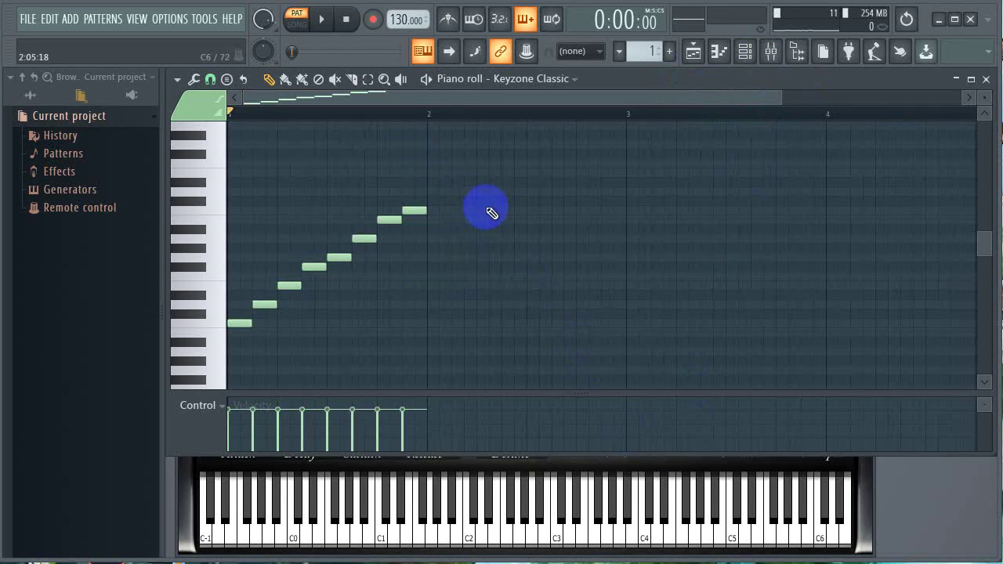
right_click(414, 210)
right_click(389, 219)
right_click(364, 238)
right_click(339, 257)
right_click(315, 267)
right_click(289, 285)
right_click(264, 304)
right_click(243, 323)
Draw an eight-note A major scale starting on A4 across bar 1 and play it back.
scroll(432, 274, "down", 1)
left_click(245, 323)
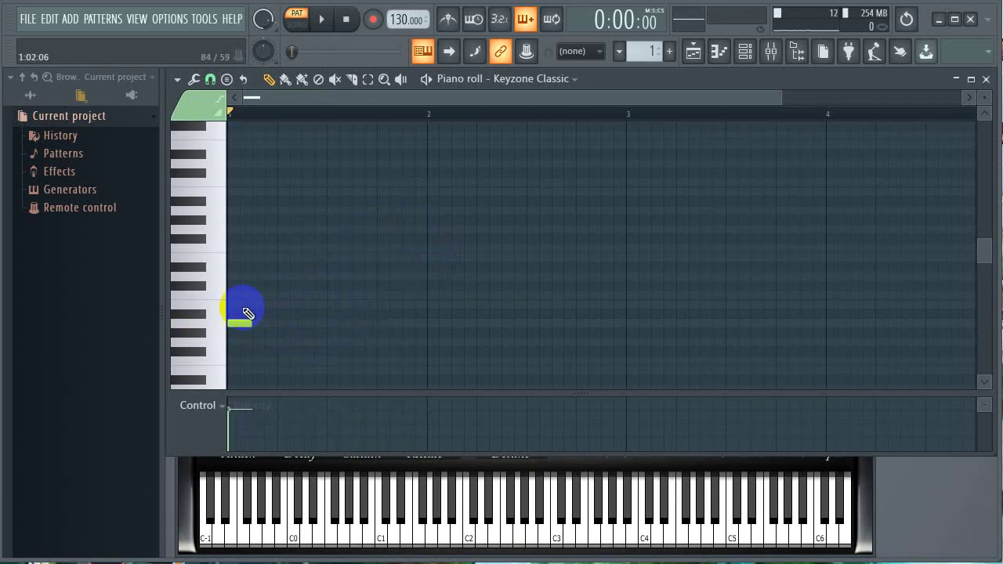
key("ctrl+z")
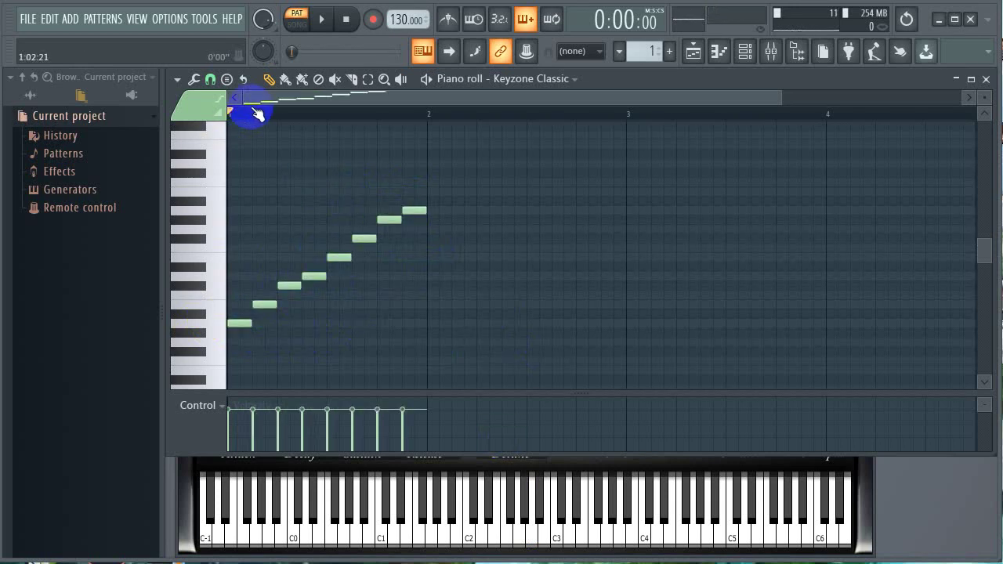
key("space")
key("space")
Raise the fourth note of the A scale by a semitone to D#5 and play the scale.
left_click(314, 274)
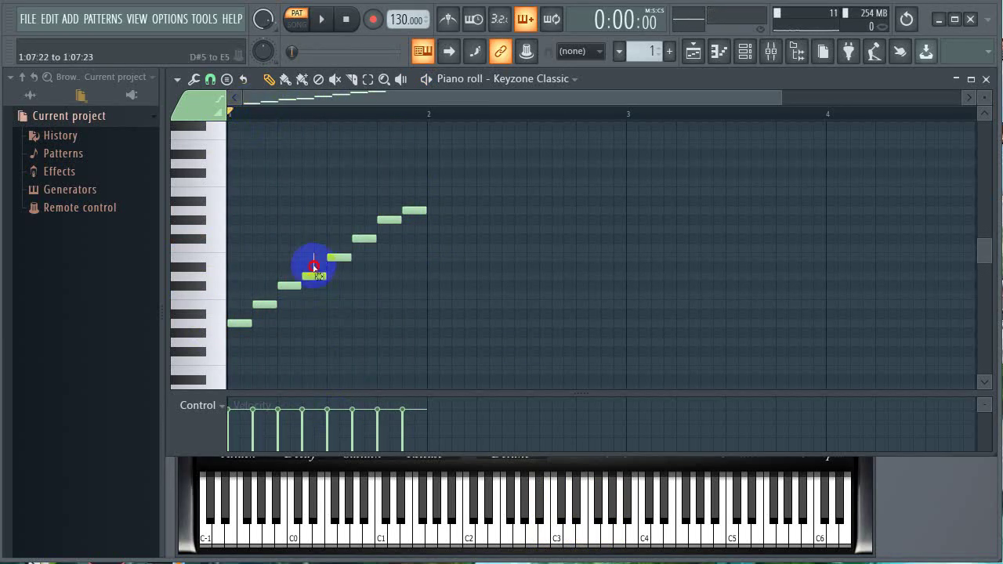
key("ctrl+Up")
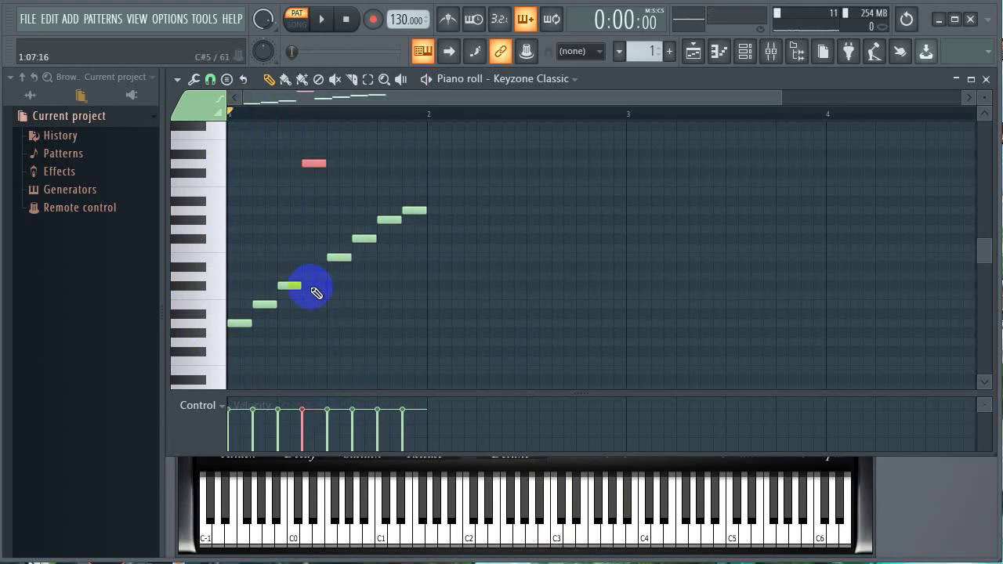
key("ctrl+Down")
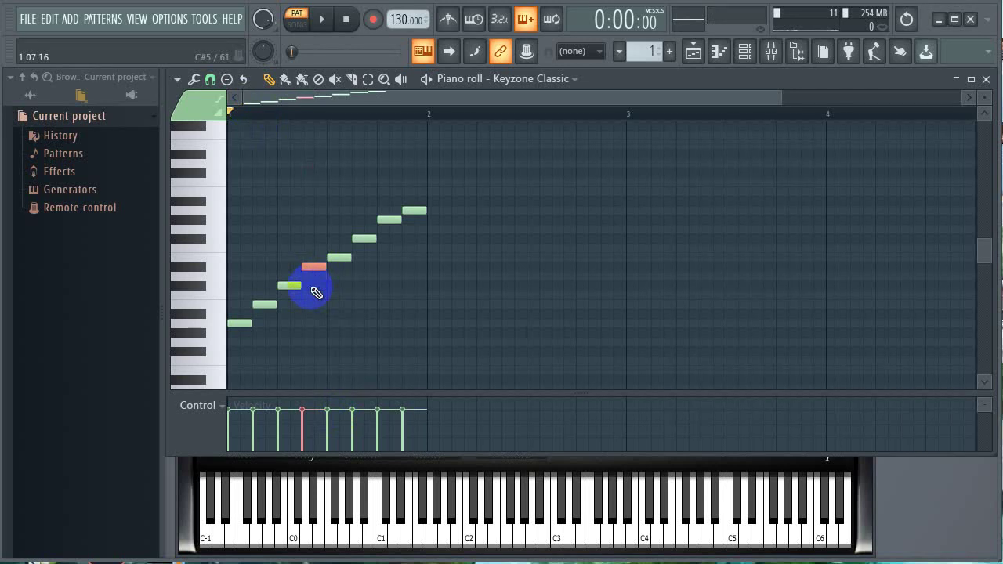
key("space")
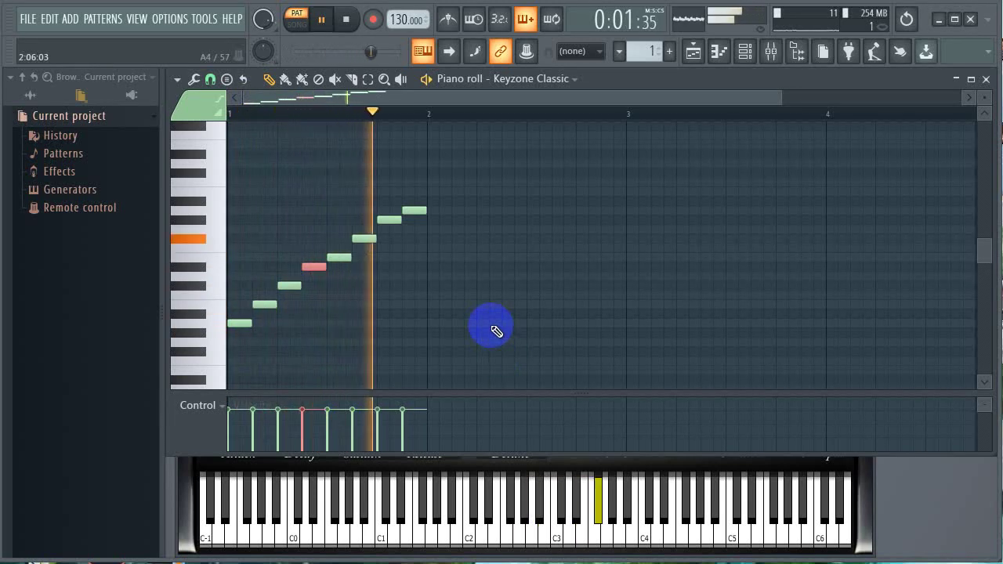
key("space")
Try the whole scale at a higher pitch with playback, and return it to start on A4.
left_click_drag(459, 180, 228, 245)
key("space")
key("space")
left_click(233, 248)
left_click_drag(232, 249, 233, 325)
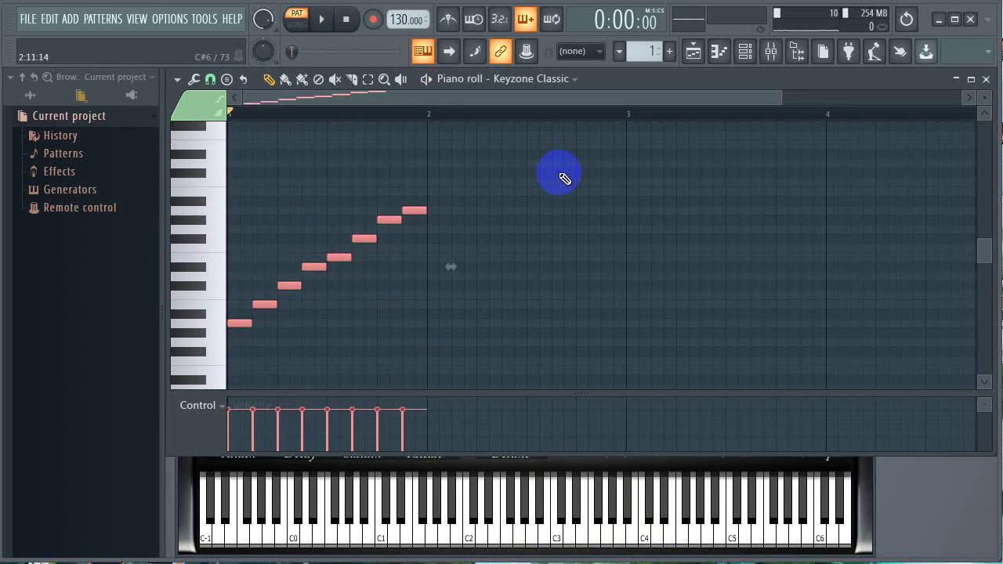
Replace the A scale in bar 1 with an eight-note C Lydian scale starting on C5 and play it back.
mouse_move(418, 212)
left_mouse_down()
mouse_move(358, 240)
mouse_move(259, 316)
left_mouse_up()
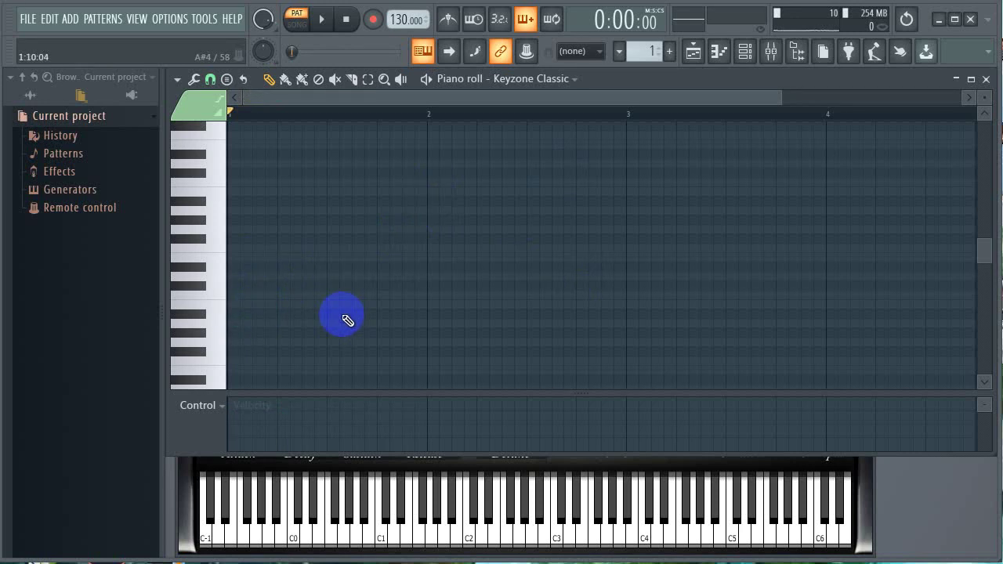
left_click(233, 295)
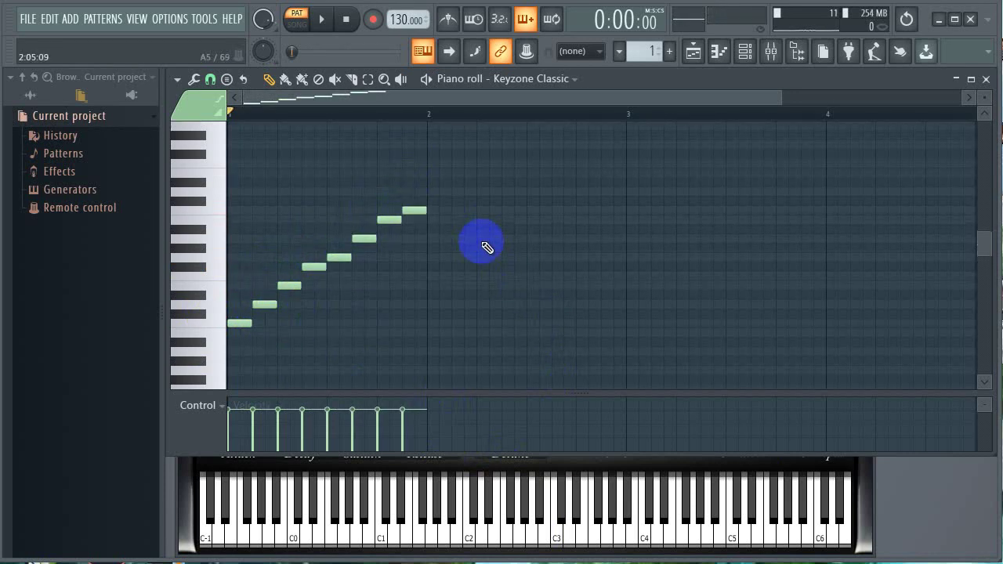
key("space")
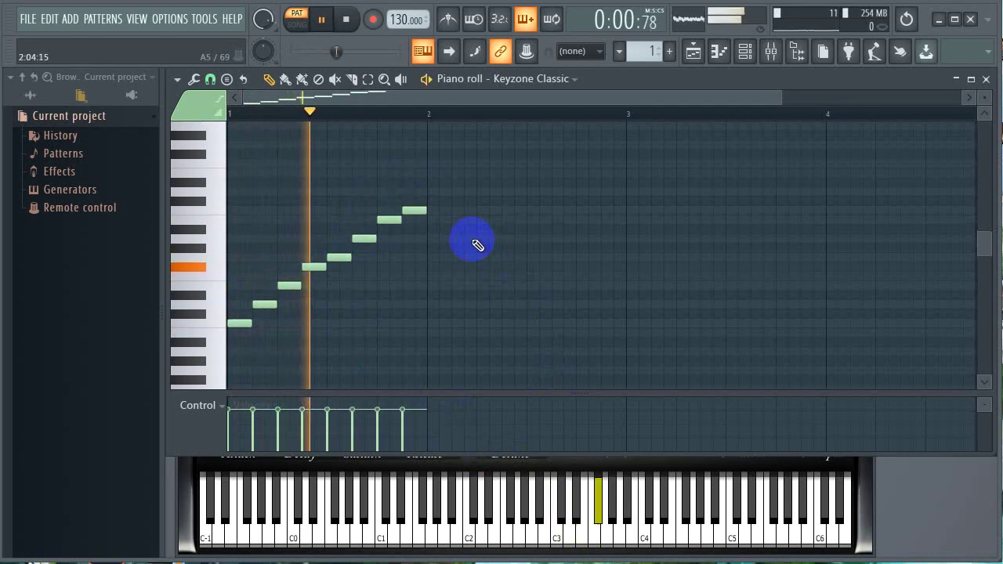
key("space")
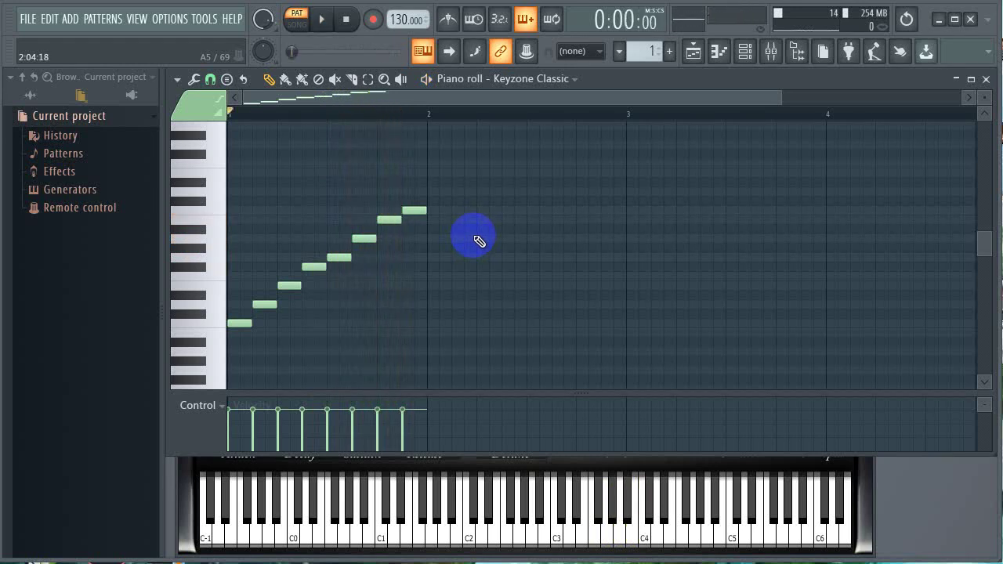
left_click(215, 332)
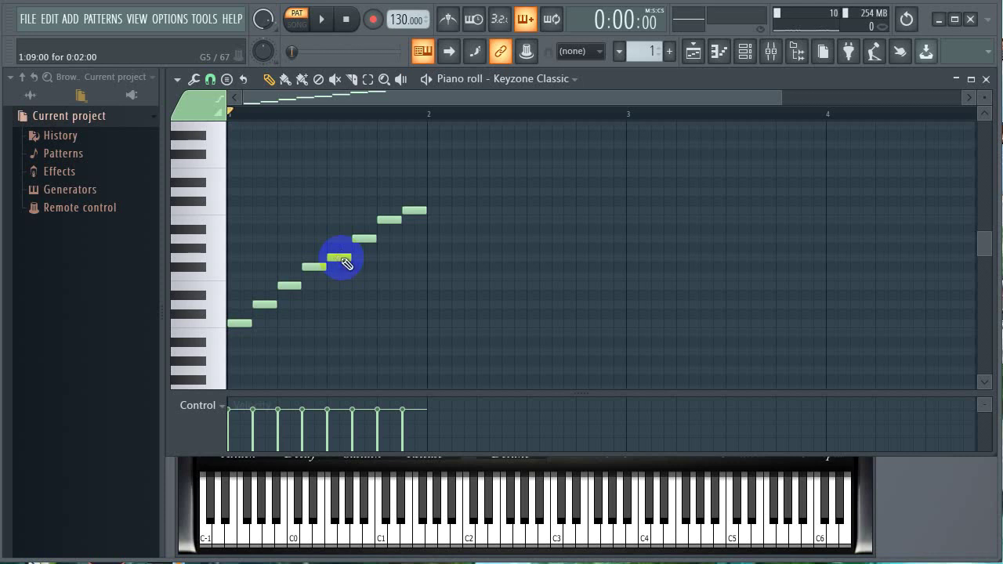
left_click(383, 223)
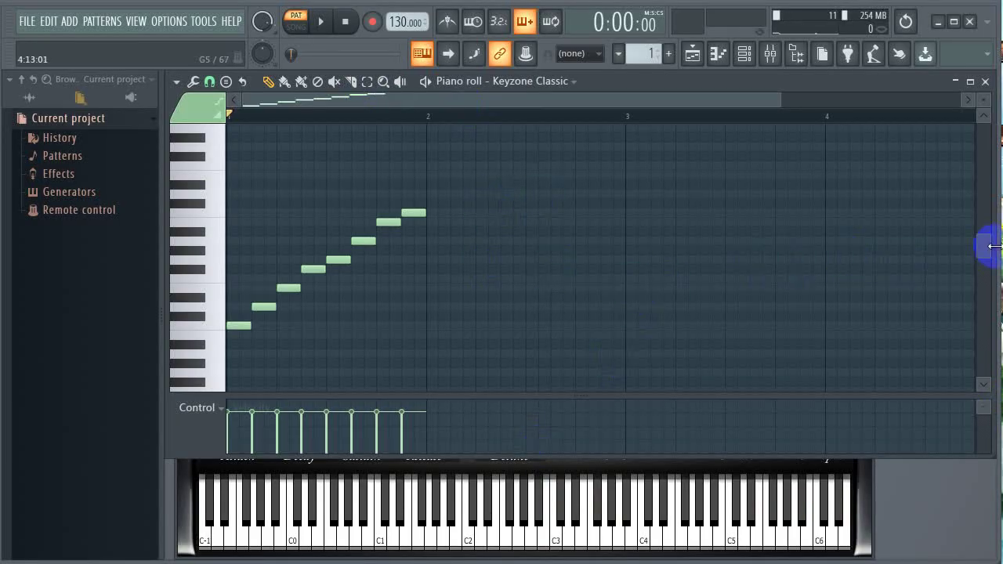
Draw a C5–E5–G5 chord one beat long at the start of bar 2, followed by a D5–F#5–A5 chord on beat two.
left_click_drag(986, 252, 984, 243)
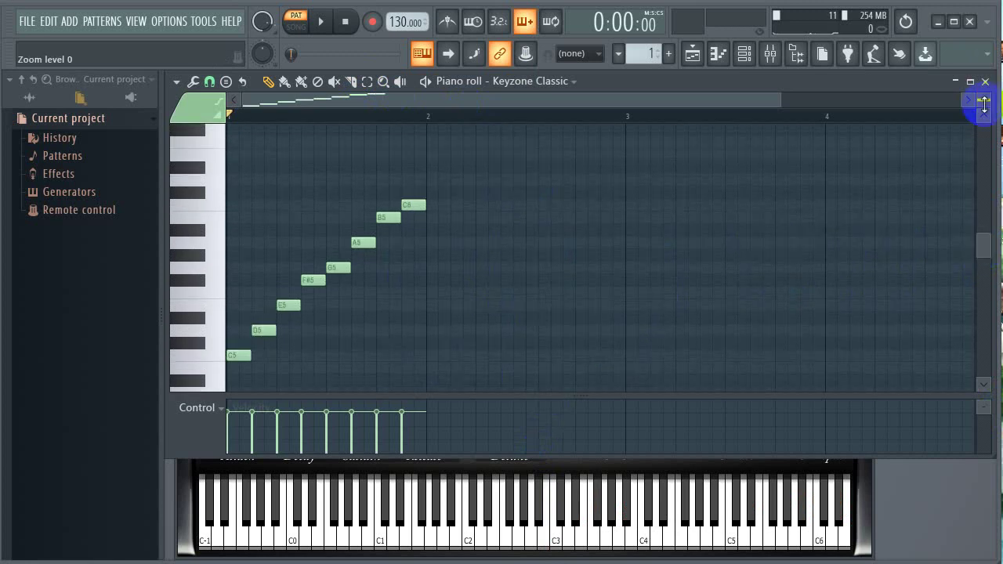
left_click(427, 355)
left_click(431, 305)
left_click(427, 267)
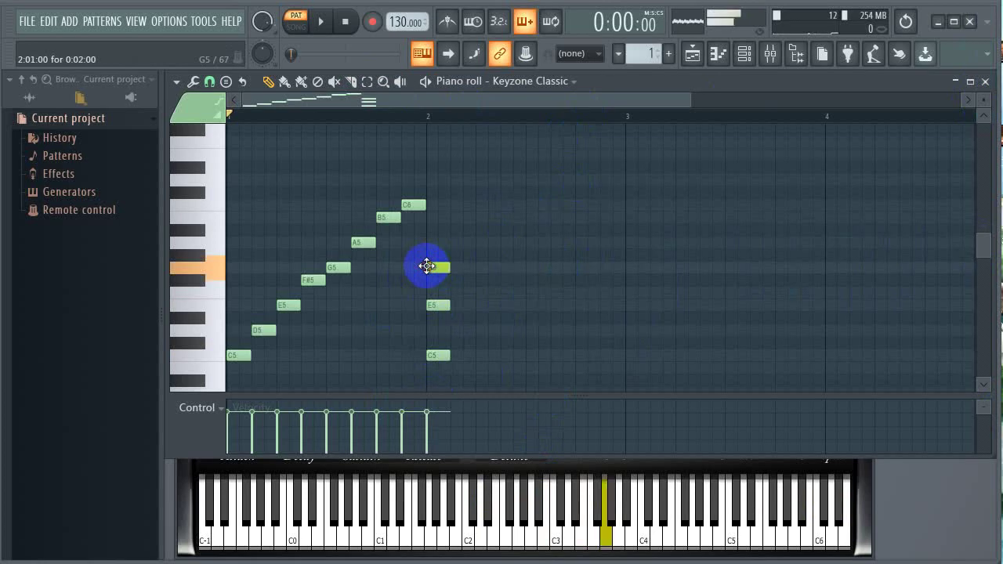
left_click_drag(463, 228, 474, 355)
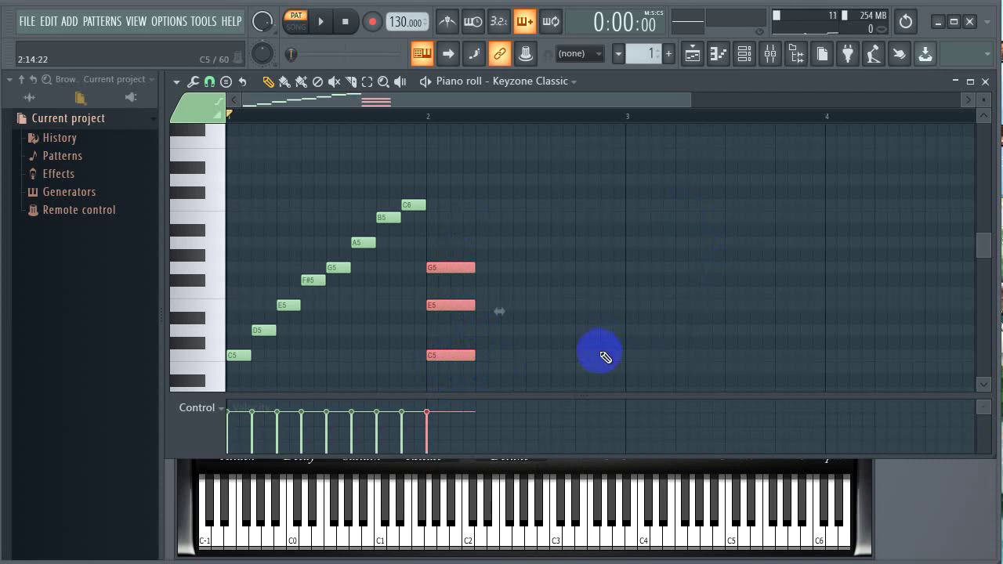
left_click_drag(523, 225, 500, 330)
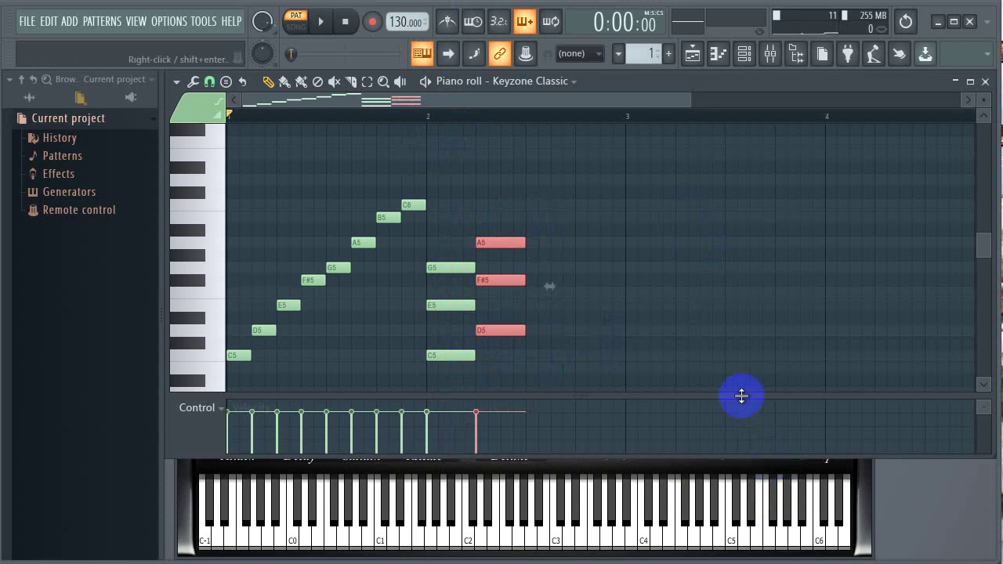
Fill beats three and four of bar 2 with an E5–G5–B5 chord and an F#5–A5–C6 chord.
left_click(539, 307)
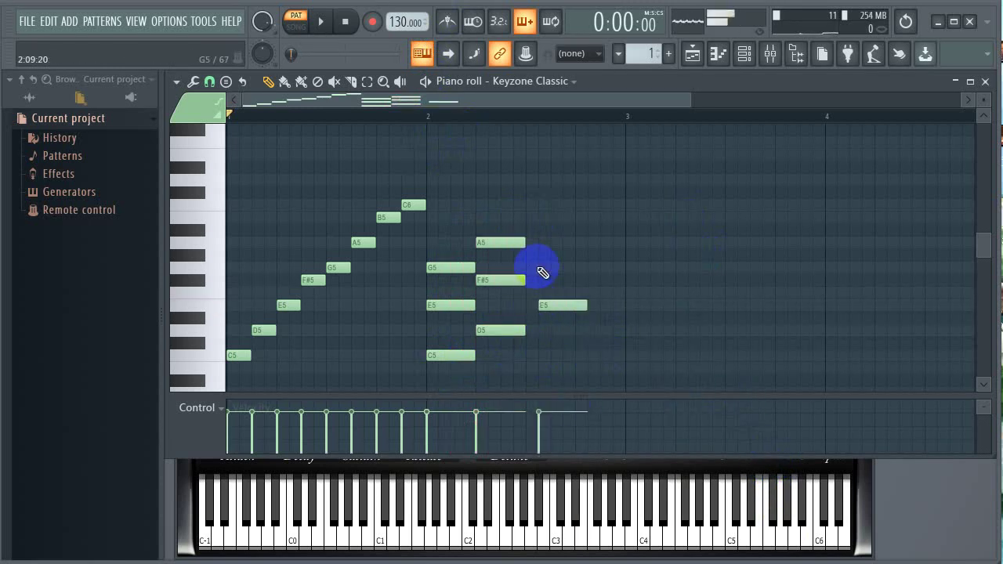
left_click(526, 266)
left_click(531, 218)
mouse_move(563, 314)
left_mouse_down()
mouse_move(557, 302)
mouse_move(540, 307)
mouse_move(549, 307)
left_mouse_up()
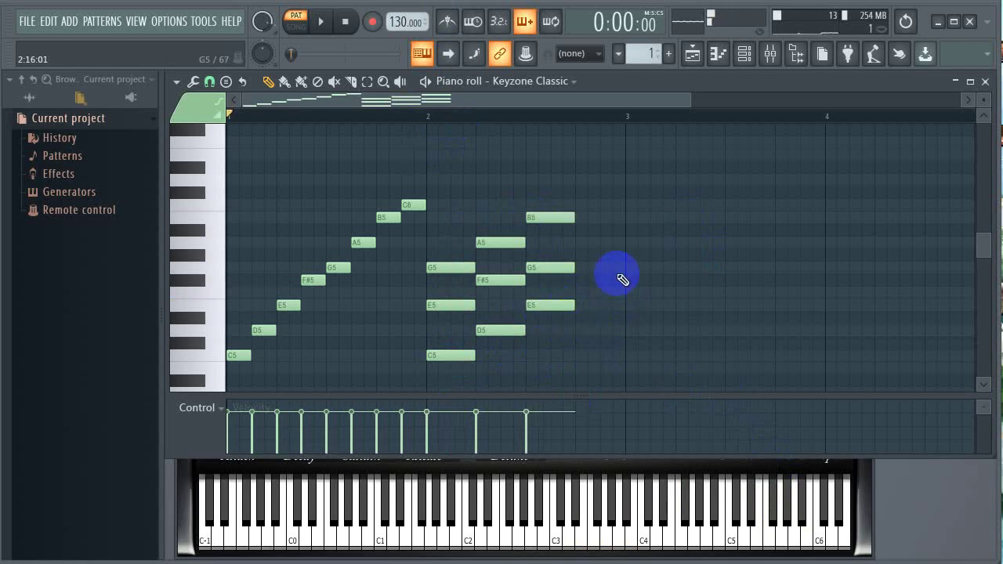
left_click(576, 291)
left_click_drag(576, 291, 576, 276)
left_click(577, 242)
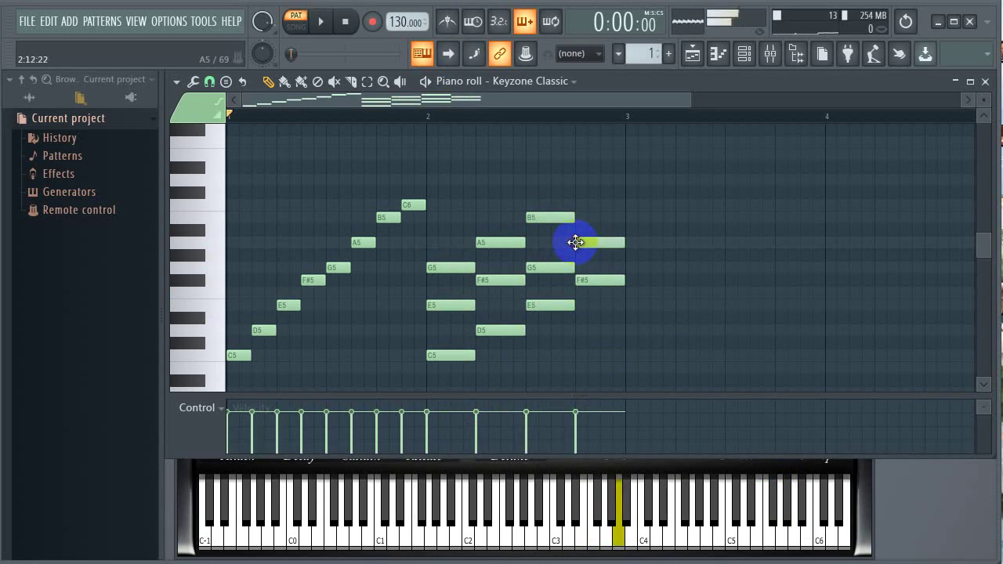
left_click(578, 205)
Place a G5–B5–D6 chord on the first beat of bar 3 and an A5–C6–E6 chord on the second.
left_click_drag(612, 100, 664, 102)
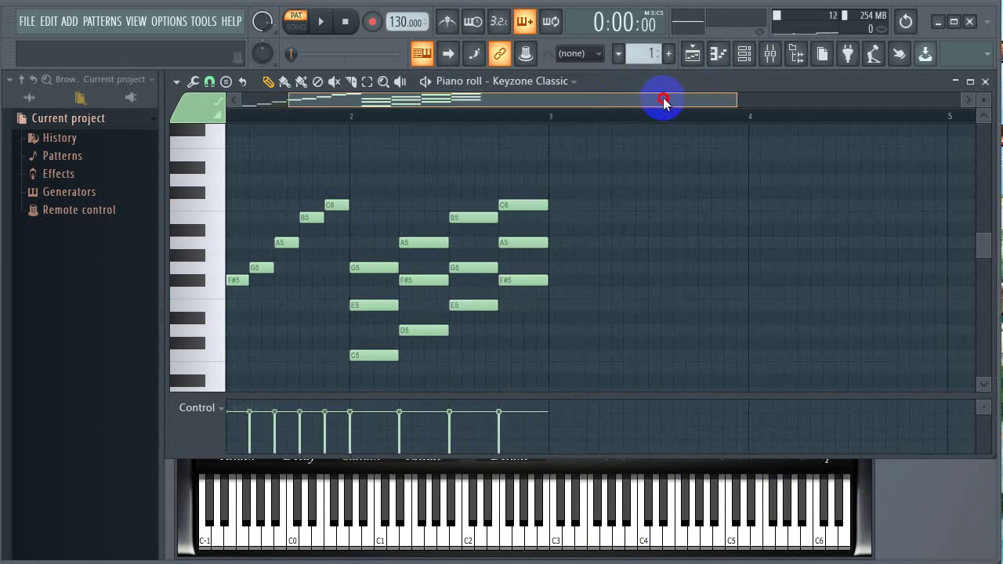
left_click(555, 268)
left_click(553, 218)
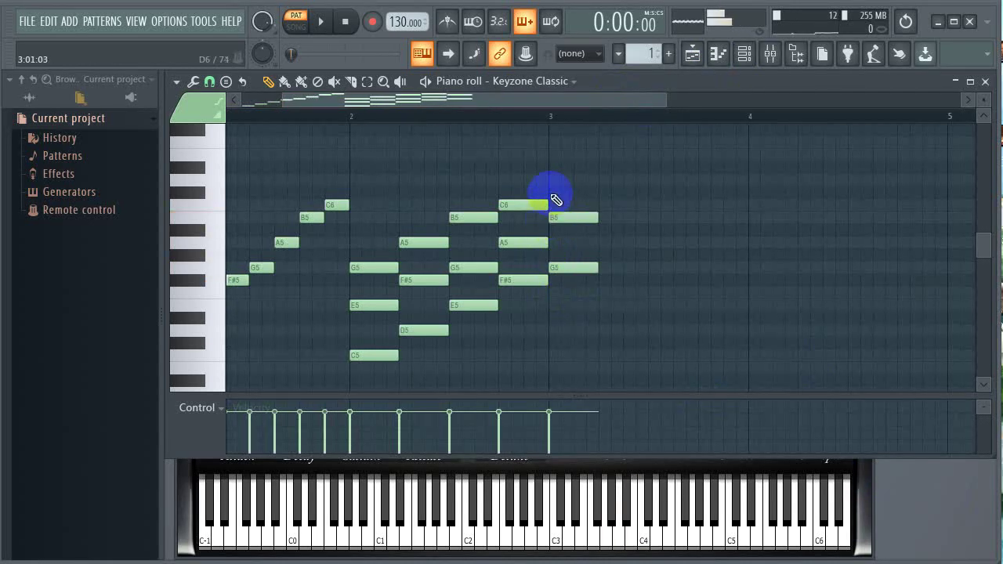
left_click(552, 180)
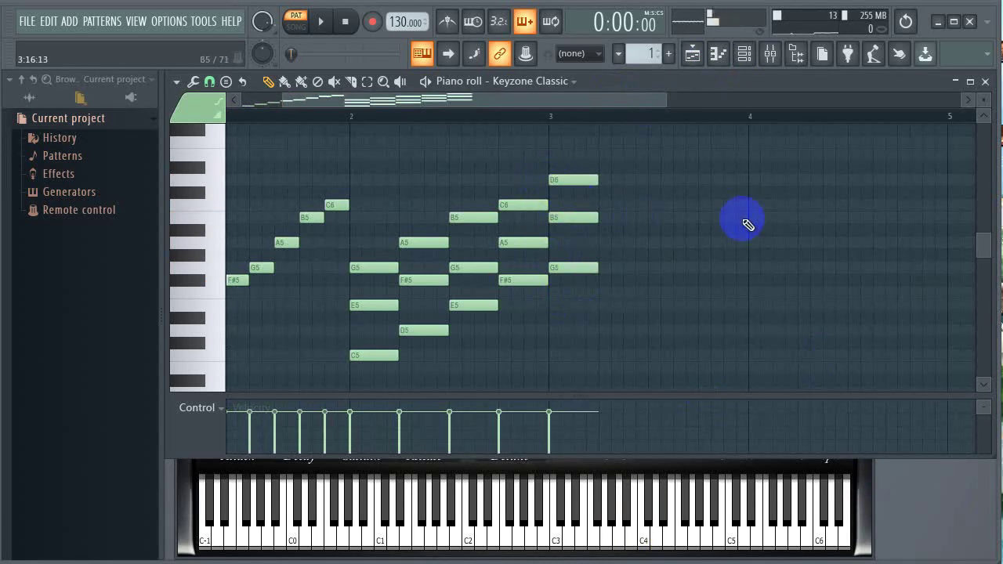
left_click(604, 242)
left_click(604, 204)
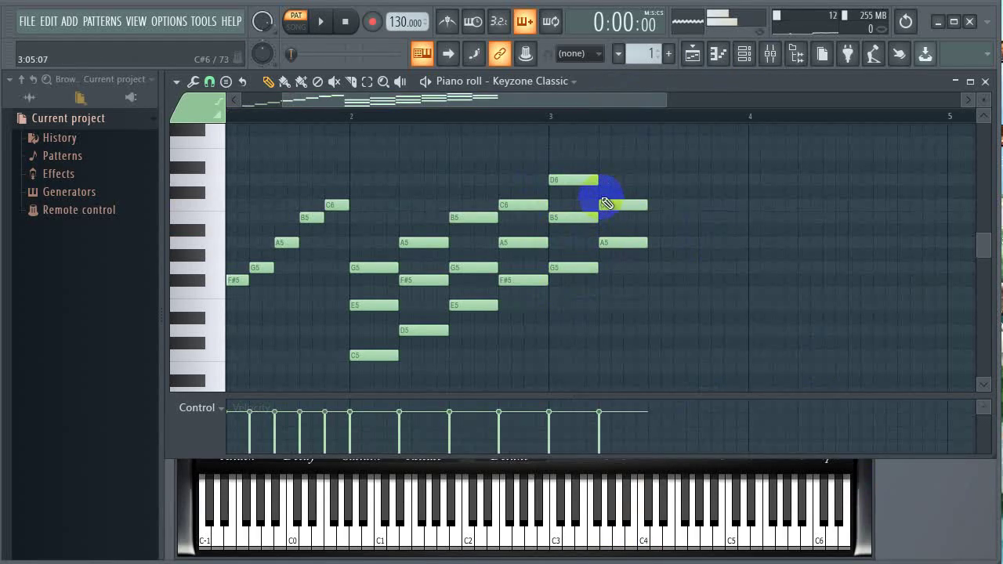
left_click(602, 153)
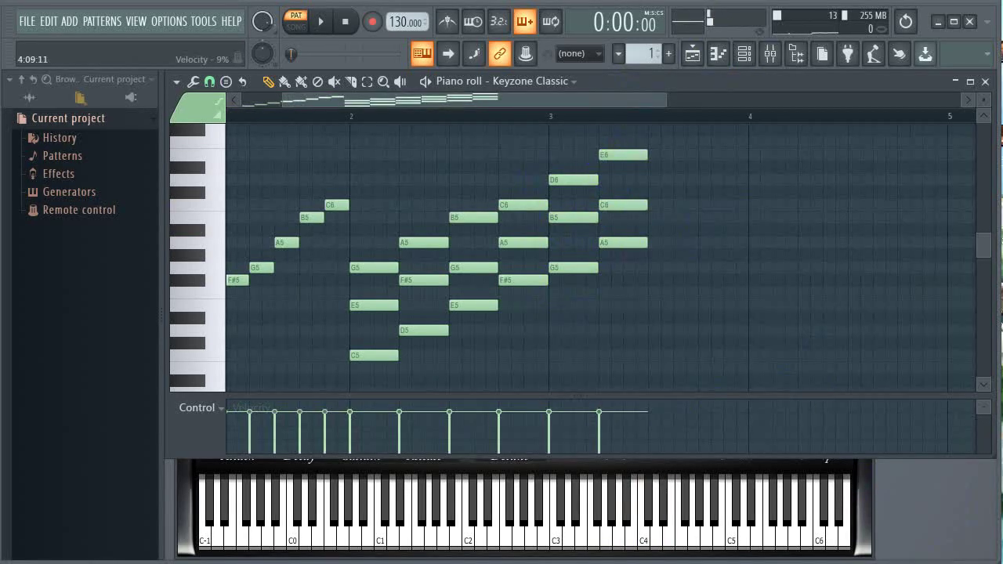
Add a B5–D6–F#6 chord on the third beat of bar 3.
left_click(654, 218)
left_click(654, 180)
scroll(705, 181, "up", 1)
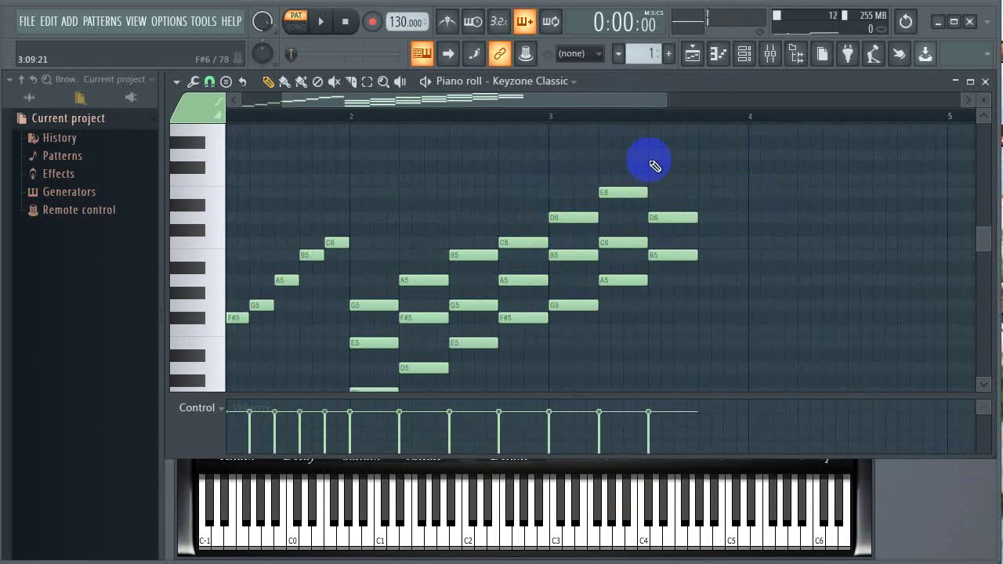
left_click(651, 167)
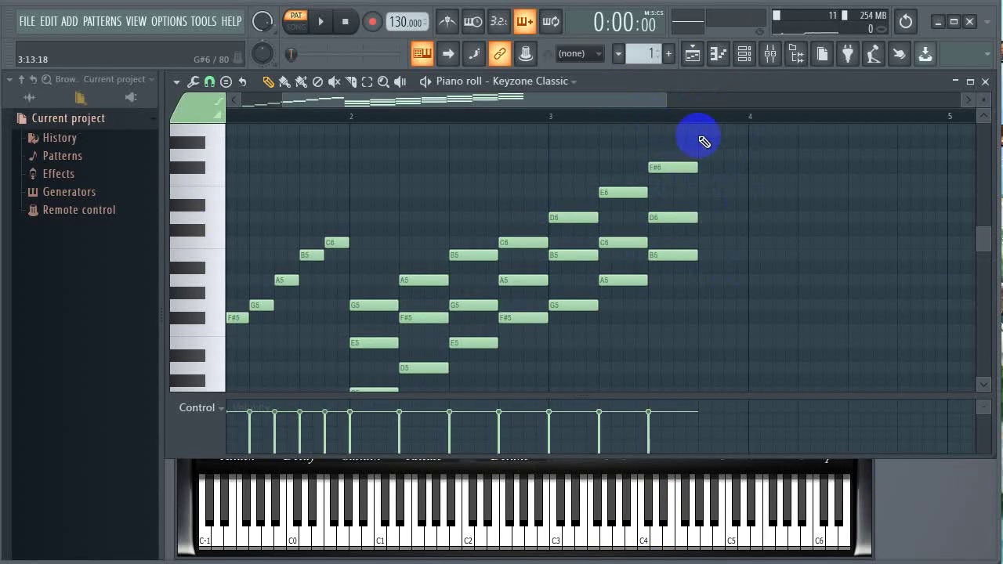
Scrub through the chords in bars 2 and 3 to hear how they sound.
left_click_drag(985, 228, 984, 246)
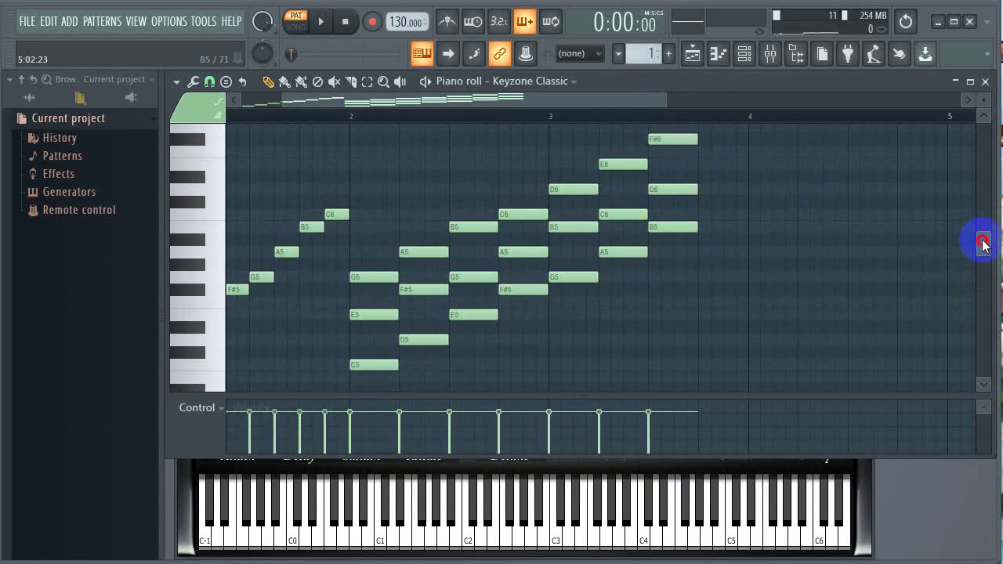
left_click_drag(665, 100, 733, 101)
left_click(400, 80)
left_click_drag(350, 283, 524, 251)
left_click_drag(568, 246, 601, 232)
Draw a C4 bass note at the start of bar 2 and extend it across bars 2 and 3.
left_click(269, 82)
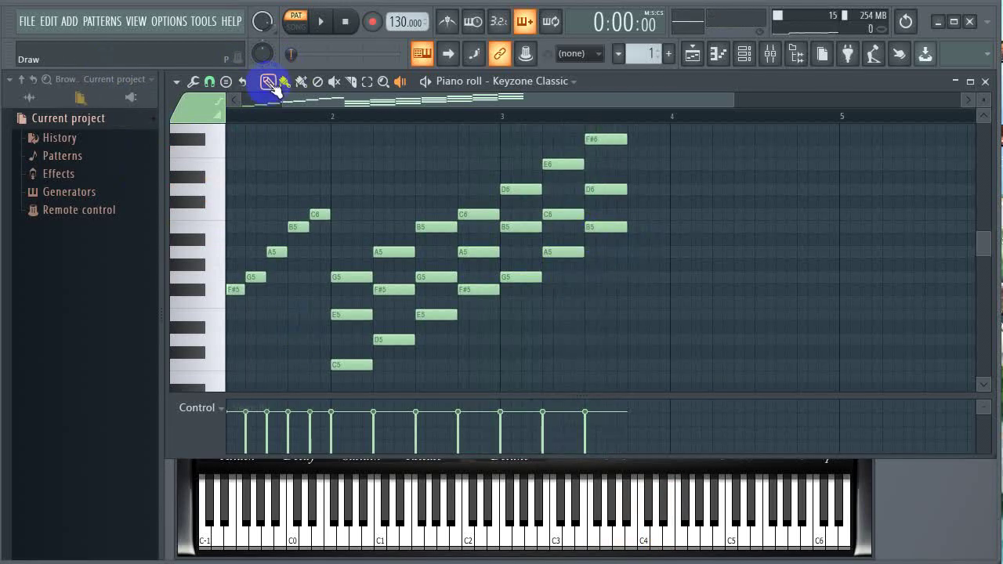
scroll(500, 314, "down", 2)
scroll(483, 296, "down", 2)
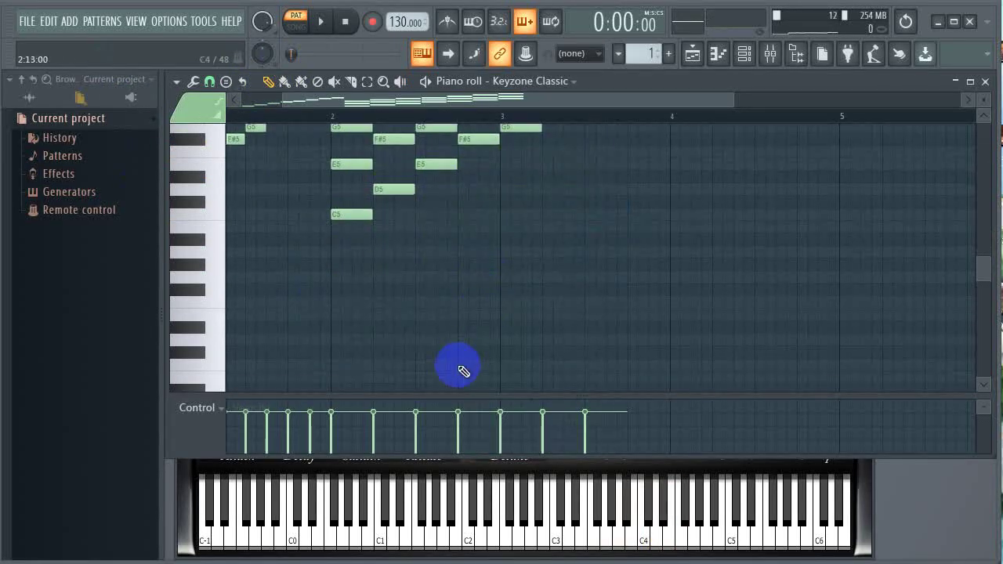
left_click(337, 367)
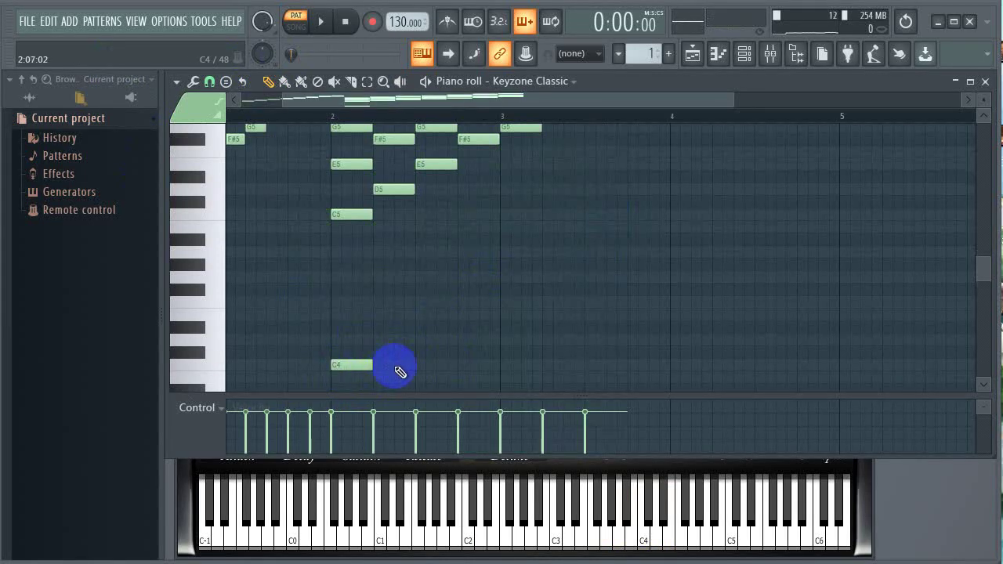
left_click(376, 365)
left_click(411, 365)
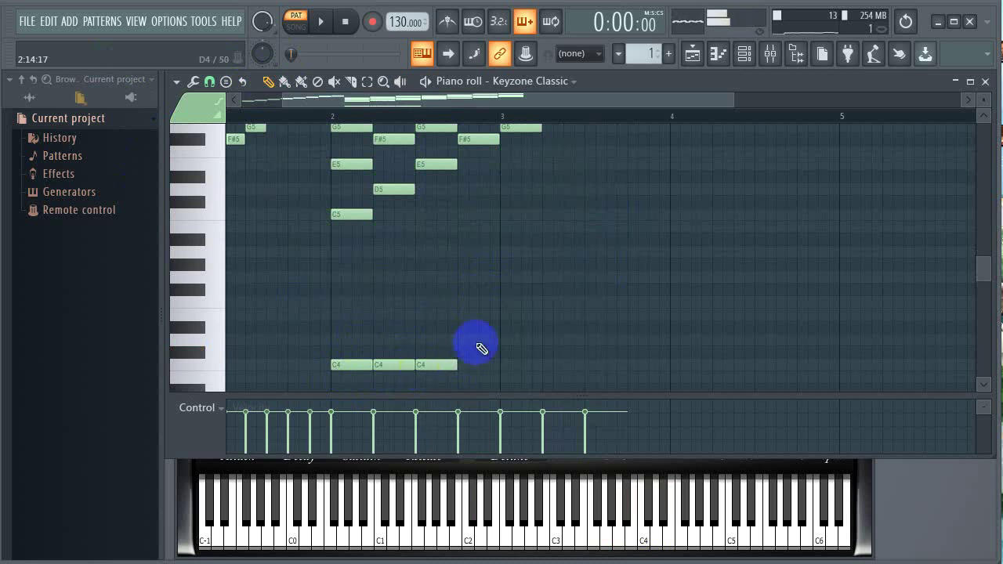
right_click(394, 365)
left_click_drag(372, 366, 663, 381)
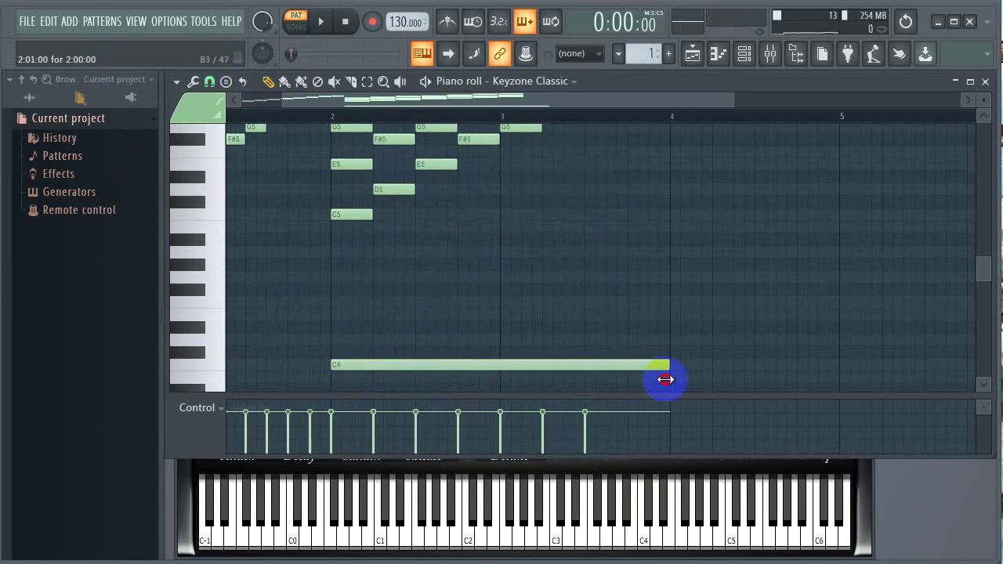
Scrub over the first two chords of bar 2 to hear them above the sustained C4 bass note.
scroll(593, 321, "up", 1)
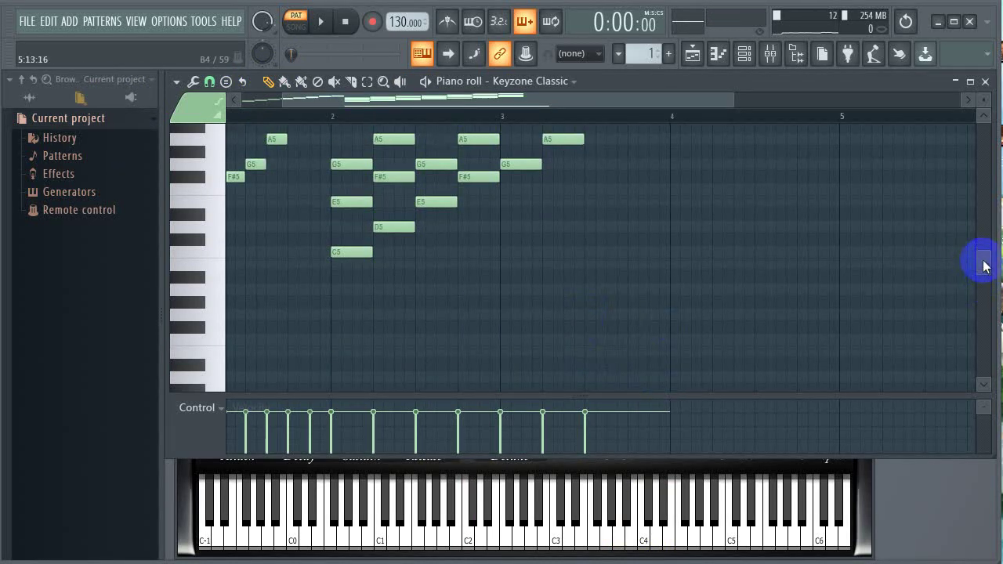
scroll(982, 267, "down", 3)
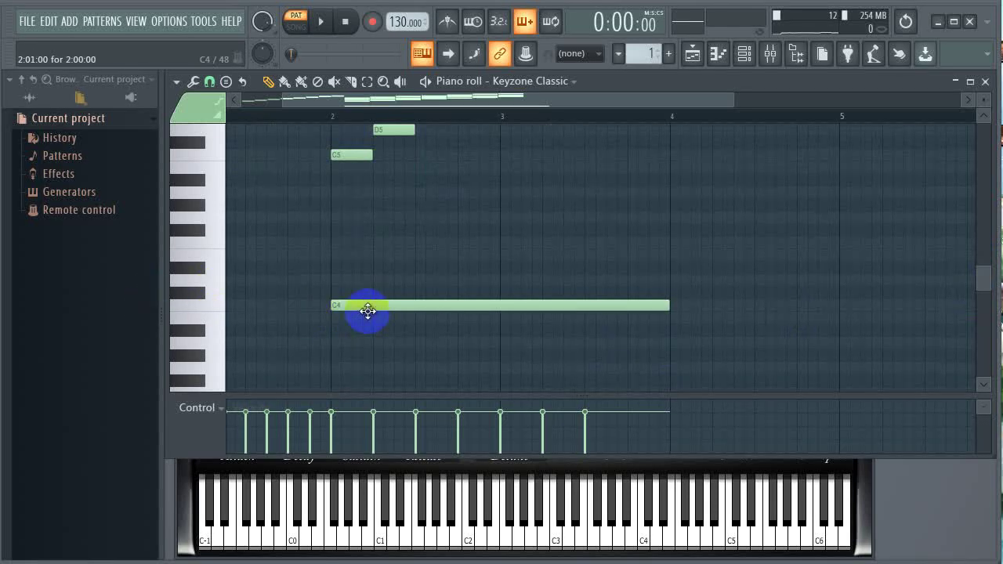
scroll(778, 328, "up", 1)
scroll(778, 328, "up", 4)
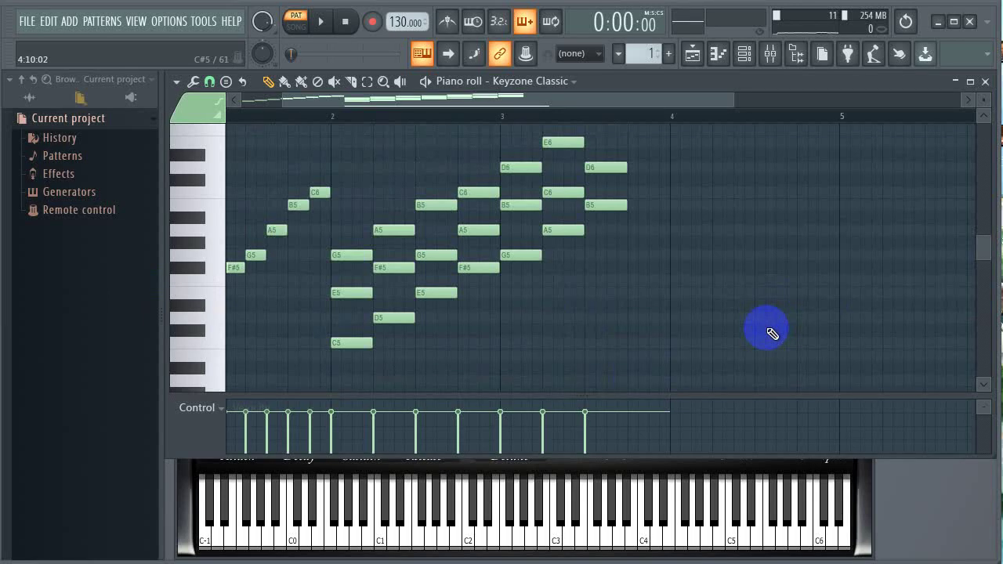
left_click(400, 80)
left_click(358, 329)
left_click(353, 325)
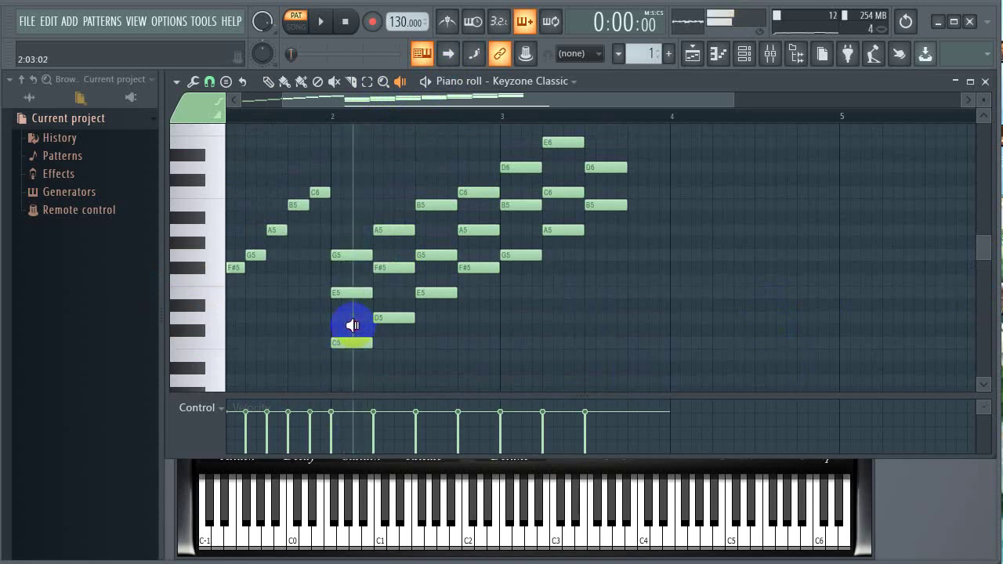
left_click(386, 324)
left_click(387, 323)
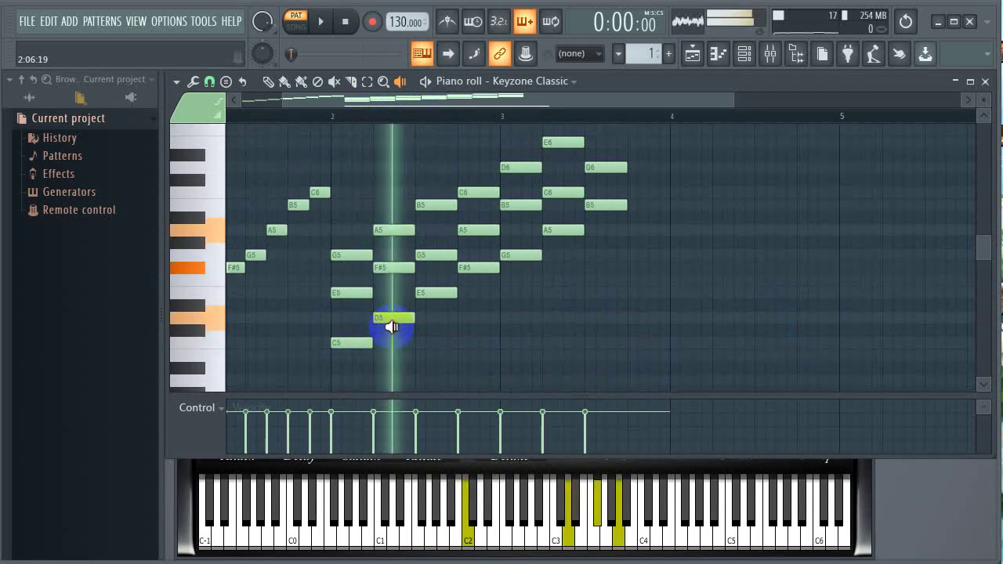
left_click(358, 329)
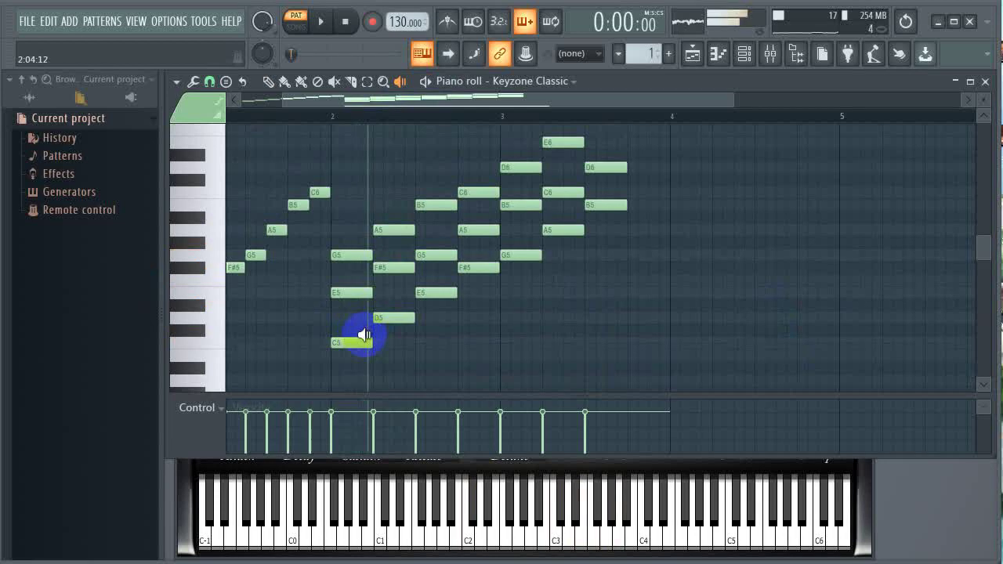
Alternate playback between the D5–F#5–A5 and C5–E5–G5 chords to compare them over the bass.
left_click(399, 325)
left_click_drag(399, 328, 390, 325)
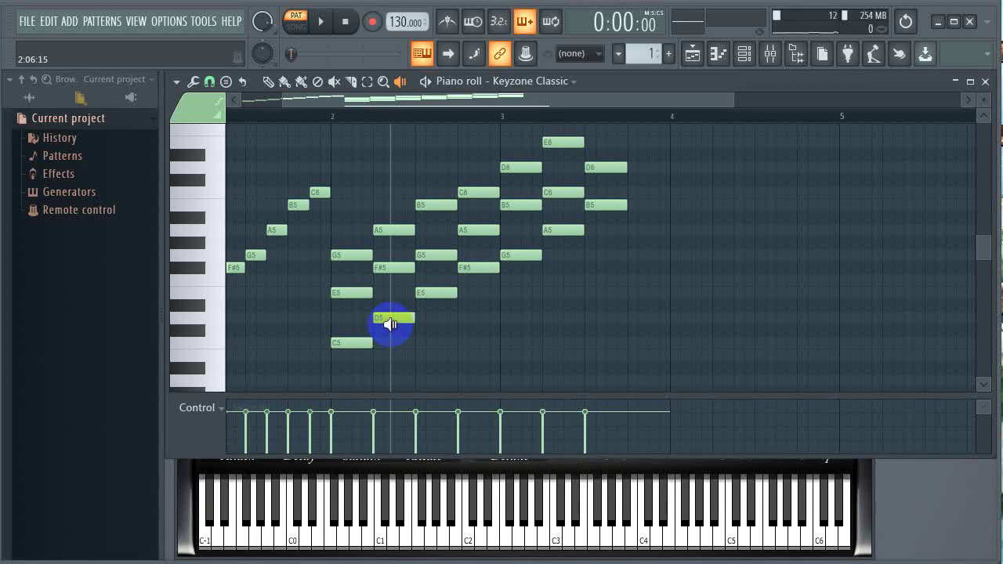
left_click_drag(389, 325, 351, 329)
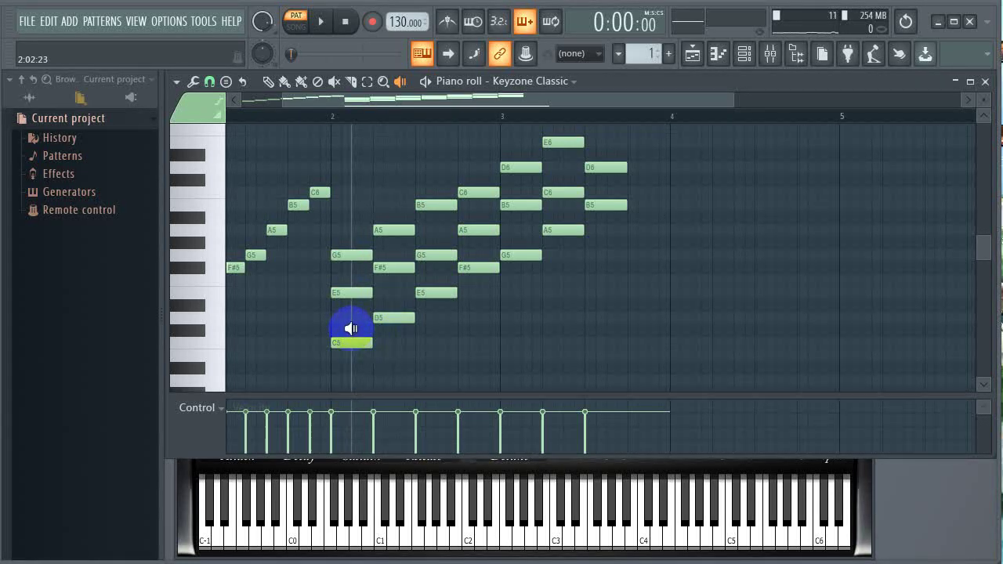
left_click_drag(351, 329, 405, 316)
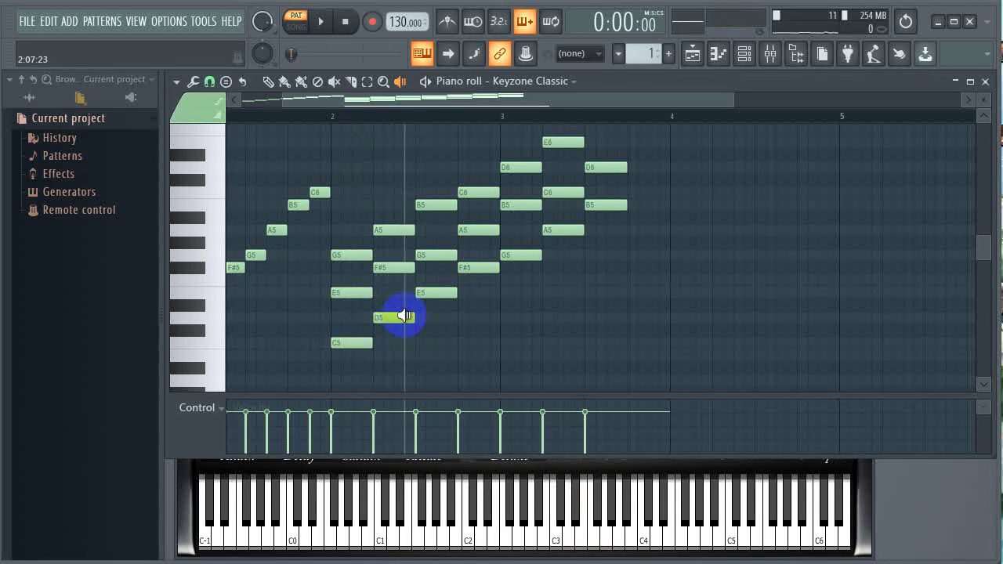
mouse_move(405, 316)
left_mouse_down()
mouse_move(416, 291)
mouse_move(371, 336)
mouse_move(352, 318)
mouse_move(396, 330)
left_mouse_up()
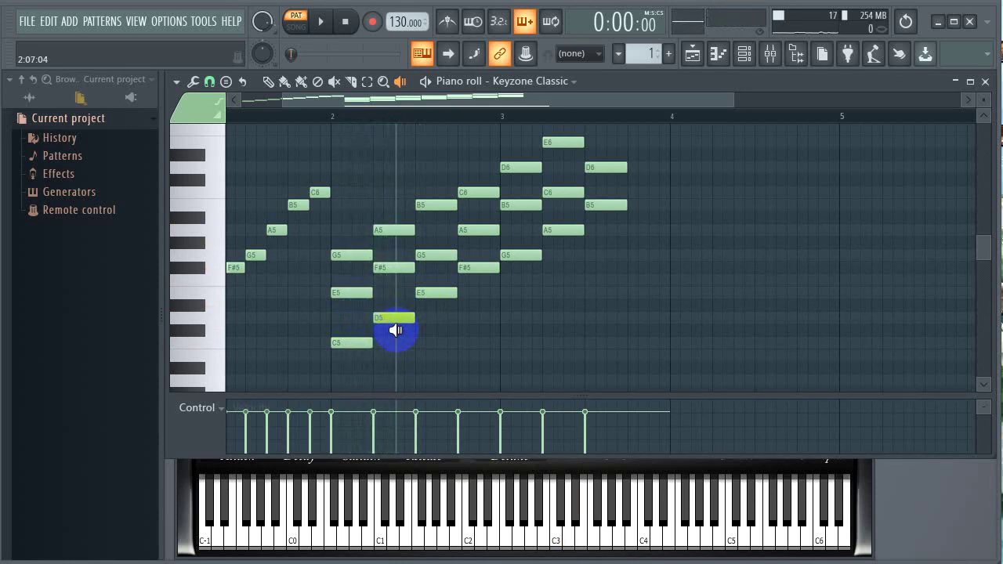
left_click_drag(395, 330, 303, 287)
Sound the F#5 key on its own and replay the D5–F#5–A5 chord to examine the raised fourth.
left_click(210, 284)
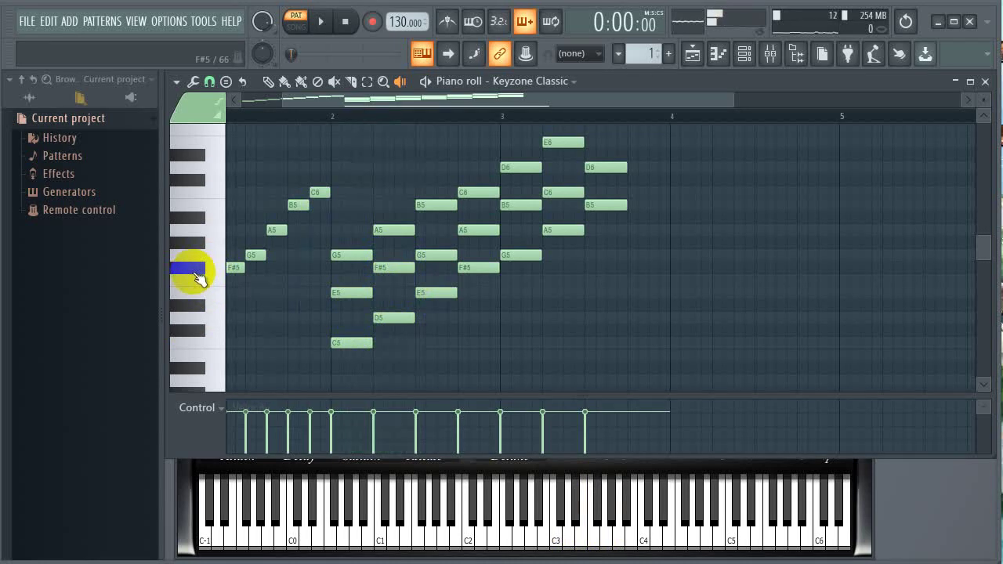
left_click(199, 273)
mouse_move(388, 292)
left_mouse_down()
mouse_move(409, 330)
mouse_move(381, 264)
mouse_move(369, 315)
mouse_move(411, 282)
mouse_move(380, 290)
mouse_move(397, 296)
left_mouse_up()
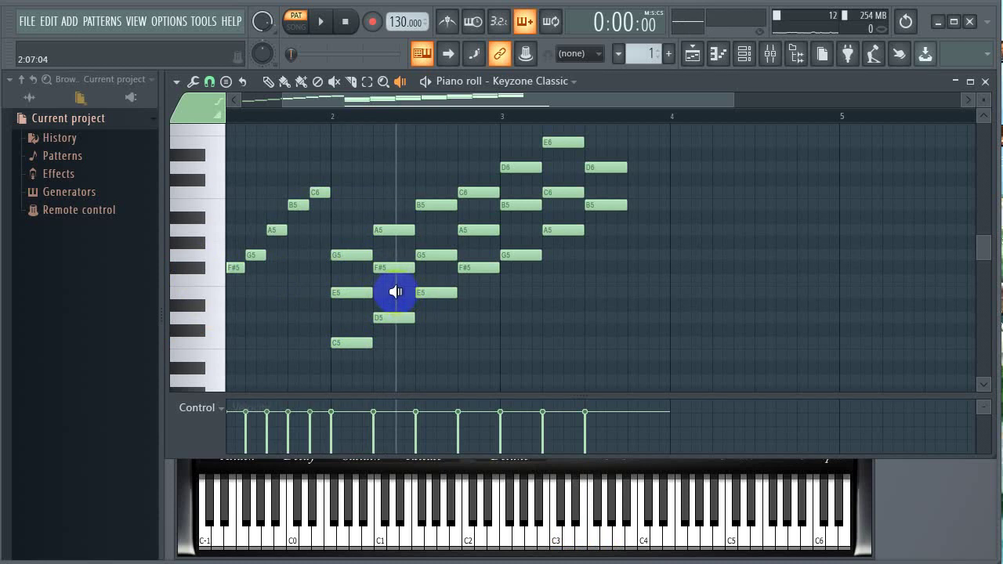
left_click(397, 292)
left_click_drag(217, 331, 221, 328)
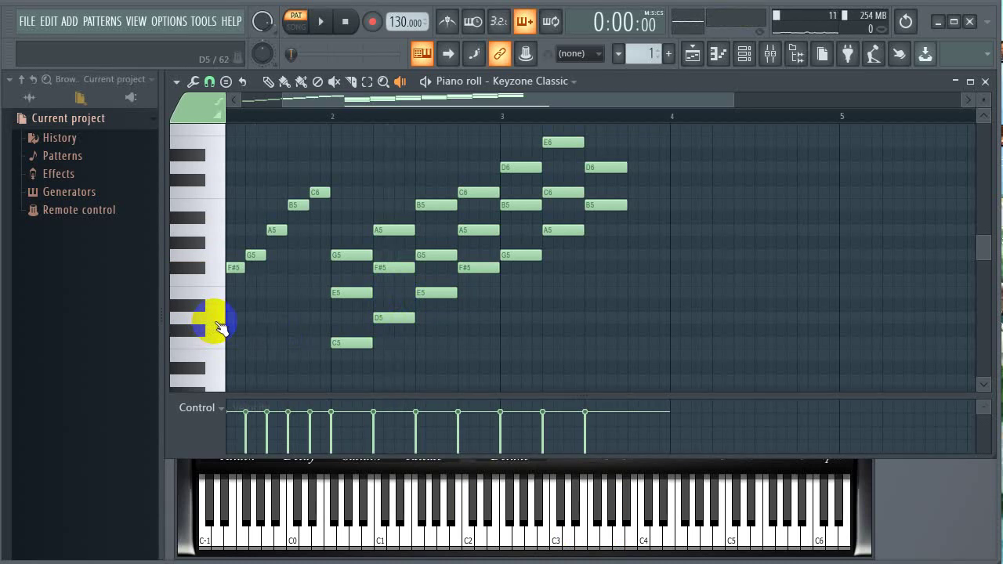
Audition the minor triads from E5–G5–B5 up to B5–D6–F#6 and the F#5–A5–C6 diminished triad in bars 2 and 3.
left_click_drag(219, 327, 516, 306)
scroll(470, 337, "up", 1)
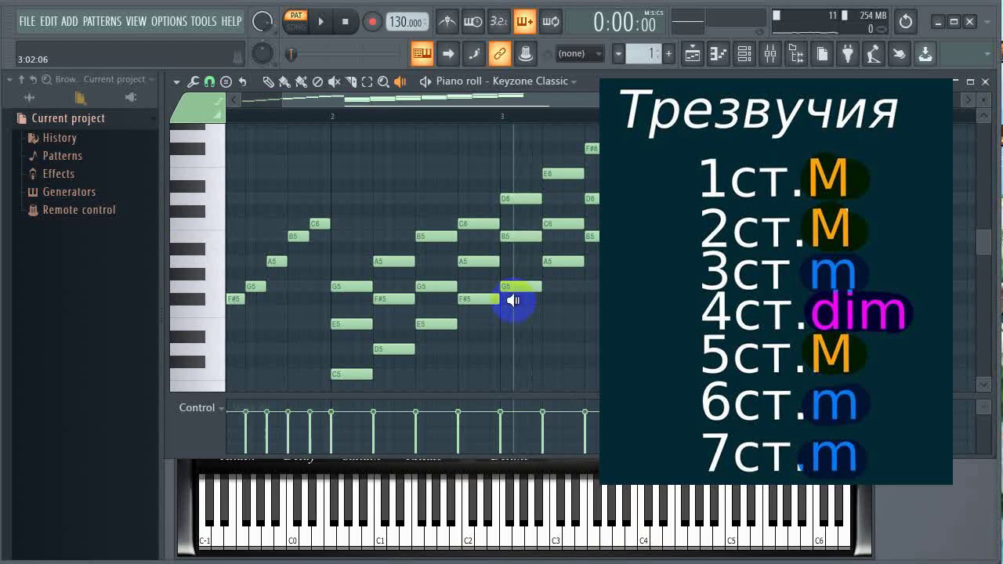
left_click(436, 304)
left_click(436, 304)
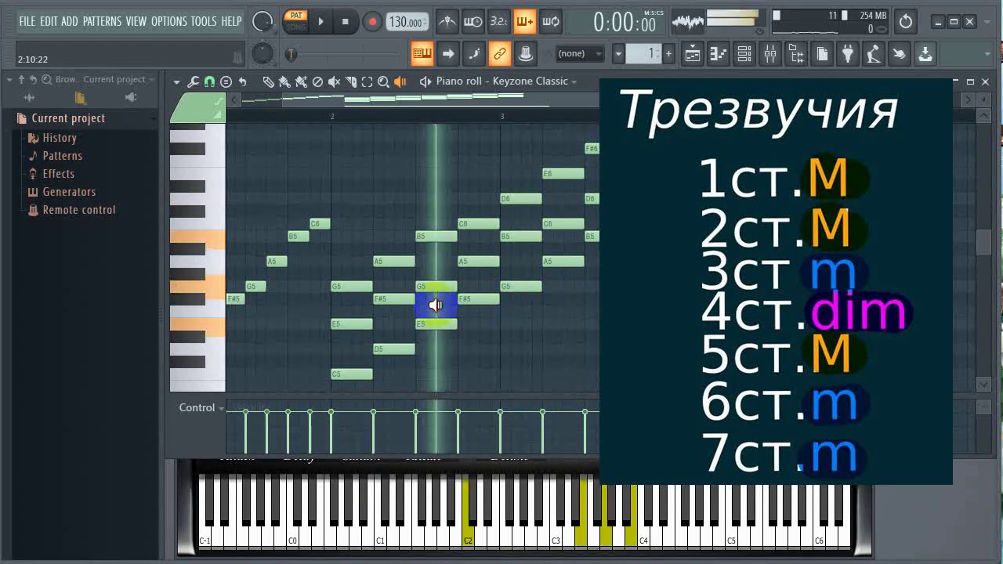
left_click_drag(435, 304, 596, 243)
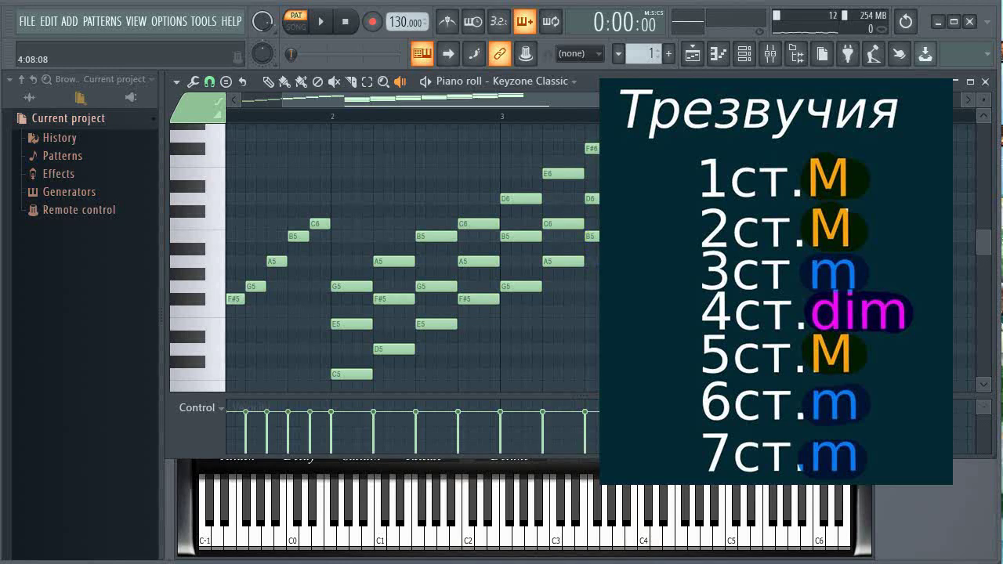
left_click_drag(480, 233, 479, 233)
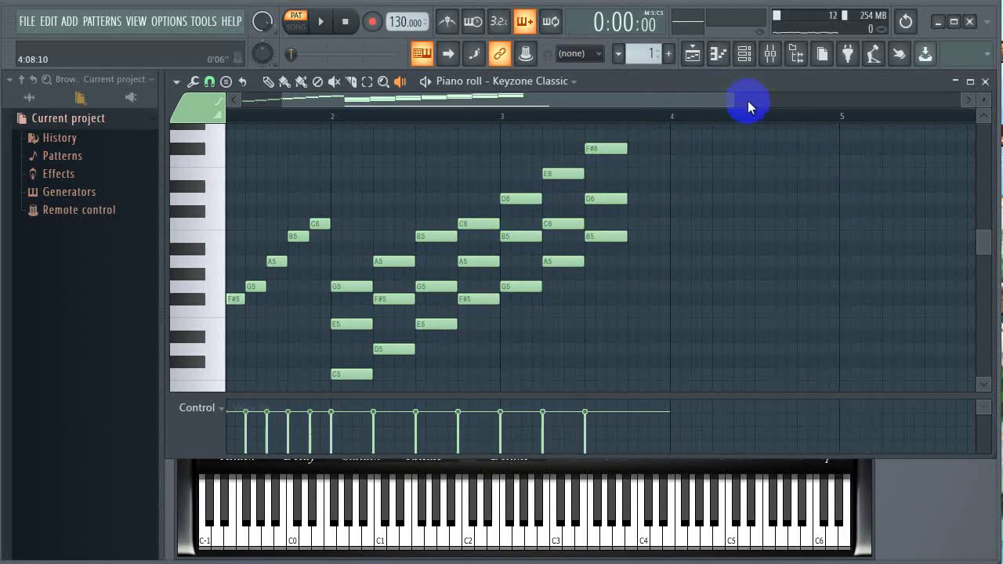
Scrub through the seventh chords in bars 4 and 5, and play the sequence back from bar 4.
left_click_drag(732, 99, 836, 98)
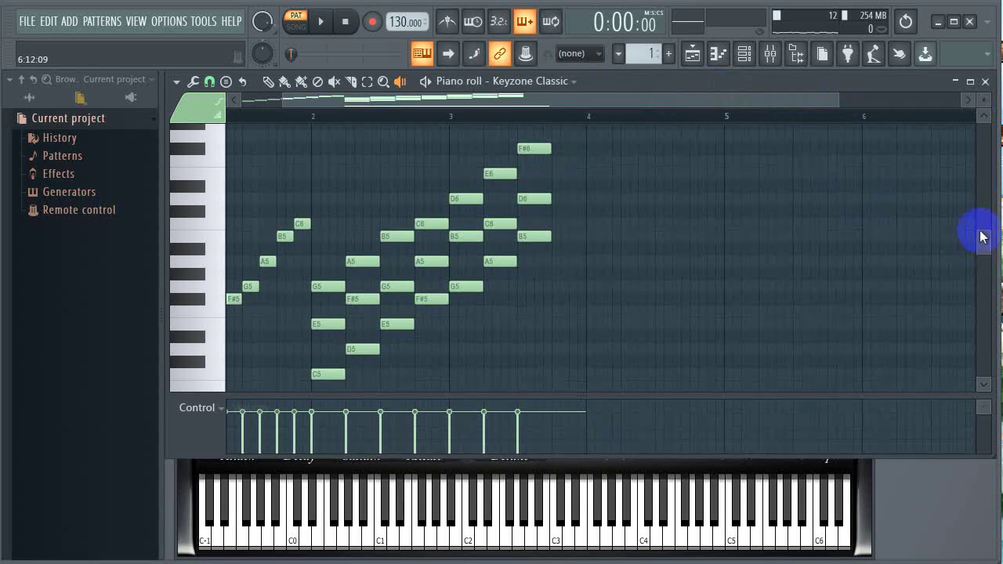
scroll(983, 238, "up", 1)
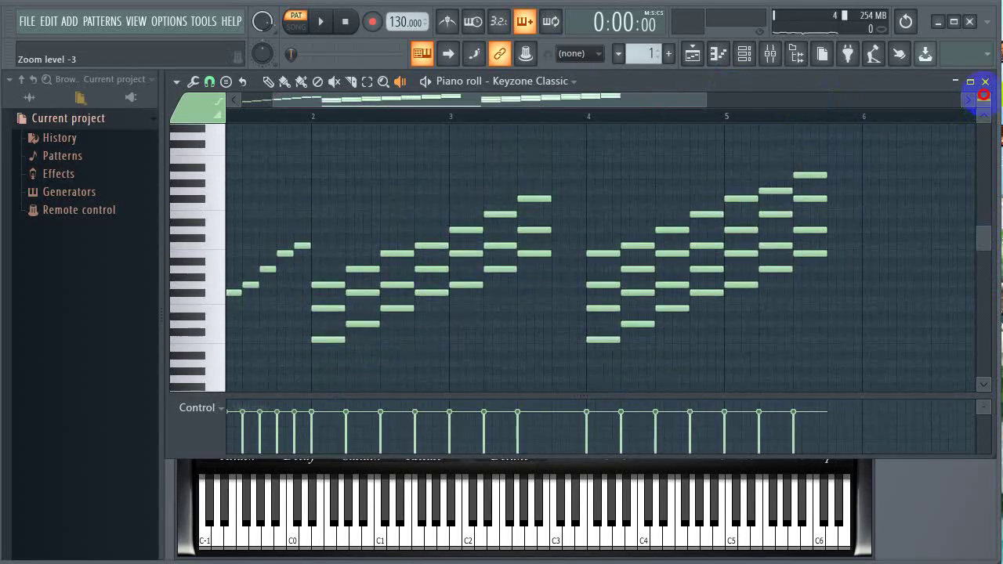
left_click_drag(983, 87, 985, 83)
left_click_drag(615, 98, 672, 101)
left_click_drag(976, 103, 978, 107)
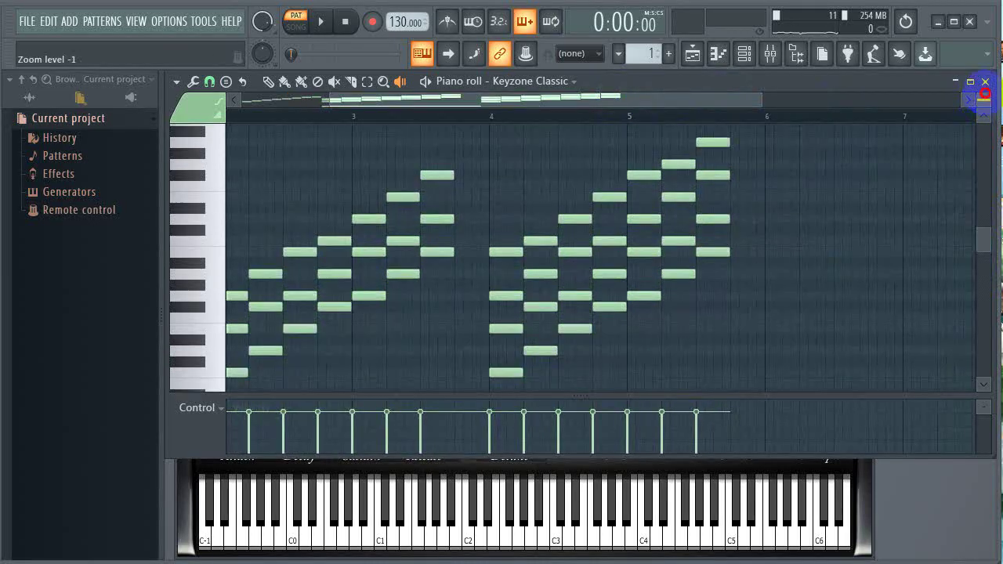
scroll(983, 239, "down", 2)
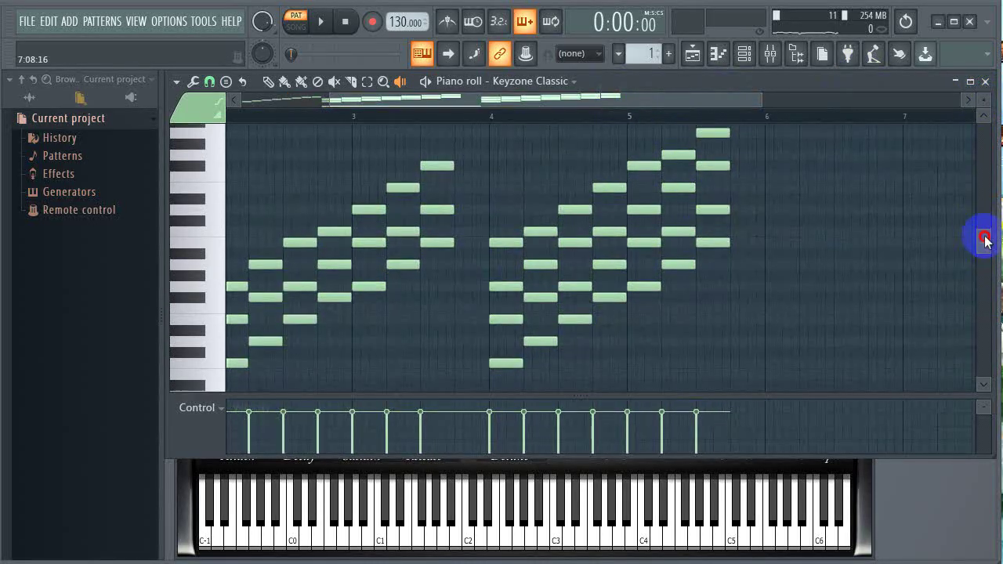
left_click_drag(980, 251, 985, 244)
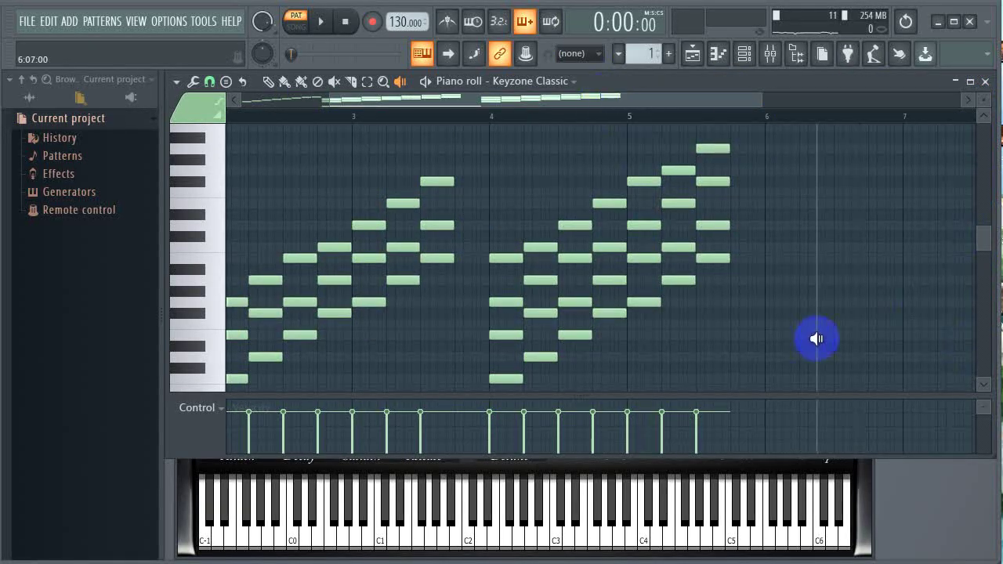
left_click(507, 317)
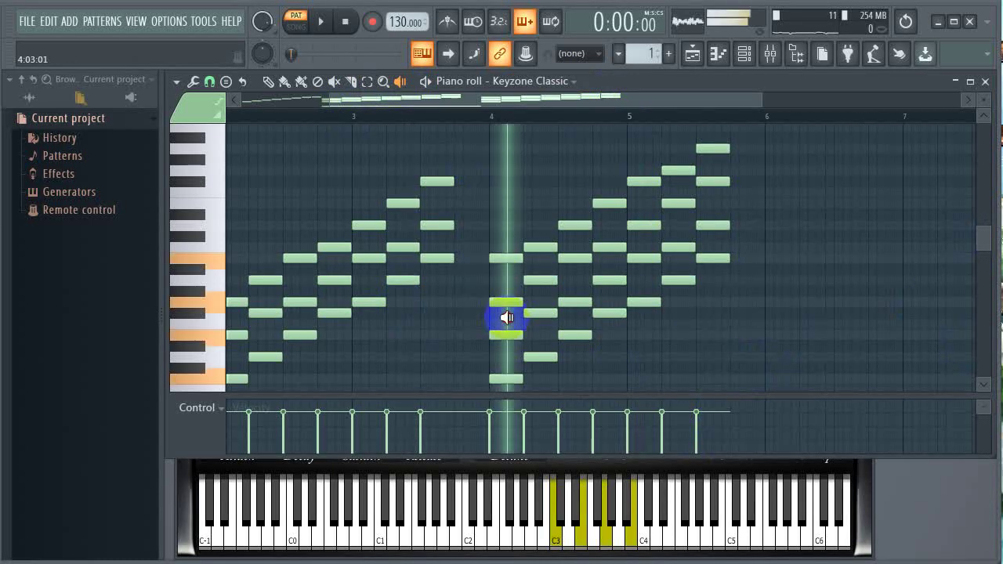
left_click_drag(506, 317, 577, 312)
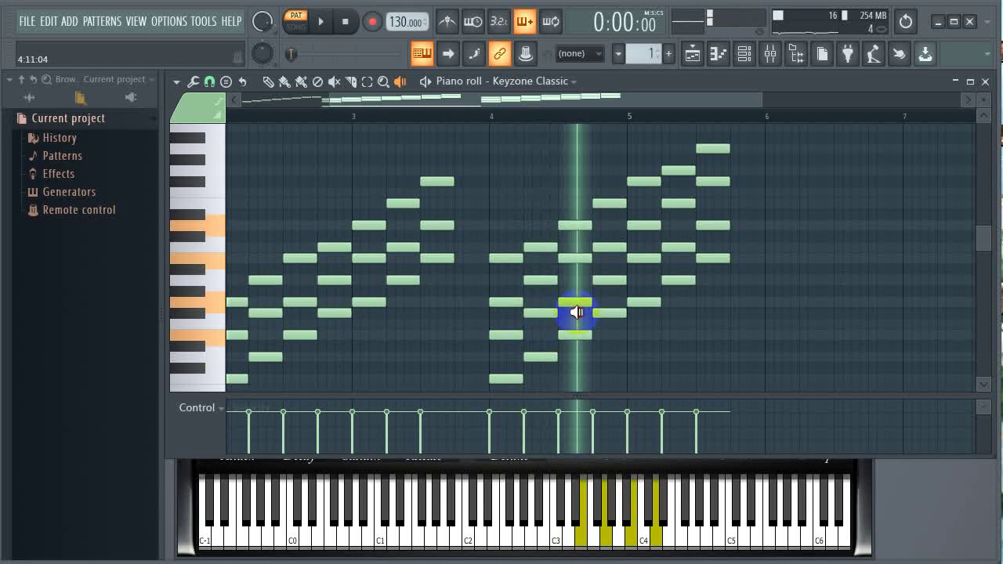
left_click_drag(577, 313, 613, 301)
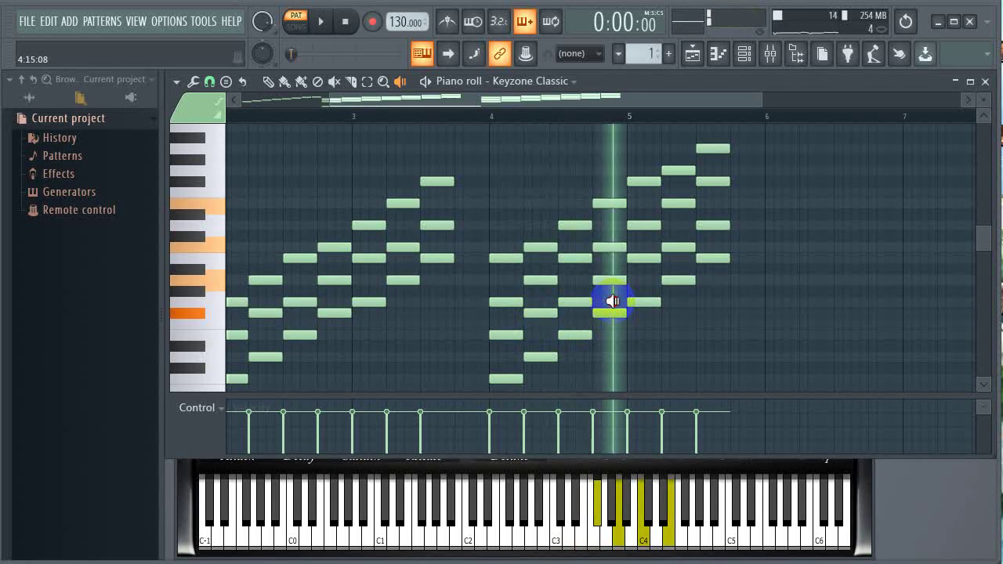
left_click_drag(613, 302, 648, 286)
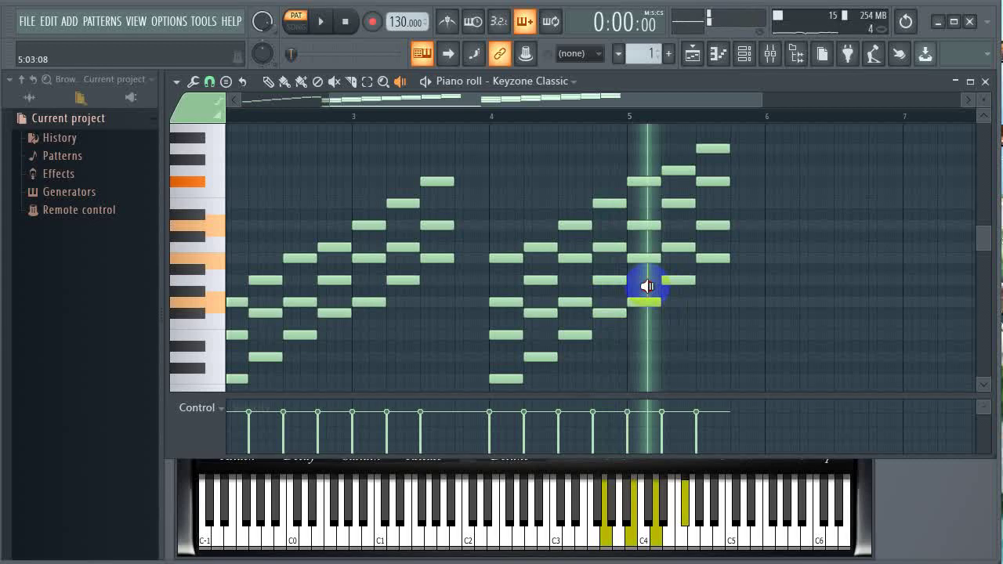
left_click_drag(648, 286, 719, 259)
key("space")
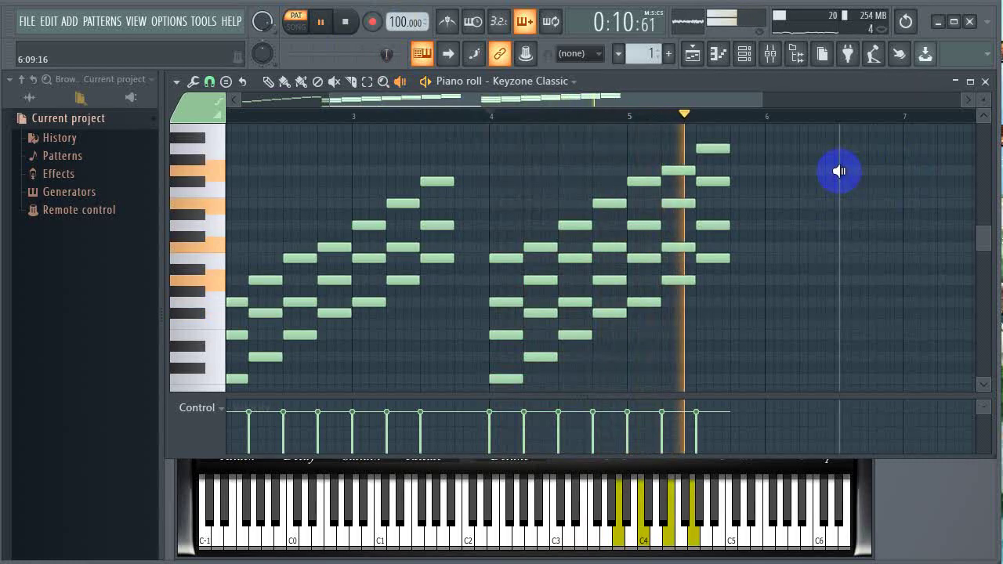
key("space")
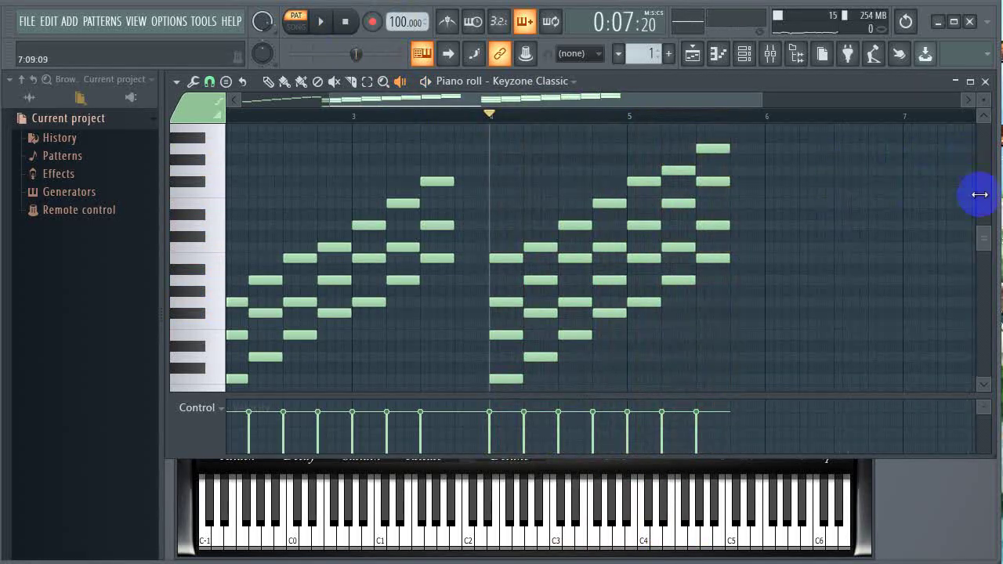
Audition the major seventh chords on the first and fifth degrees, C and G, in bars 4 and 5.
scroll(985, 230, "down", 1)
scroll(985, 240, "down", 1, "ctrl")
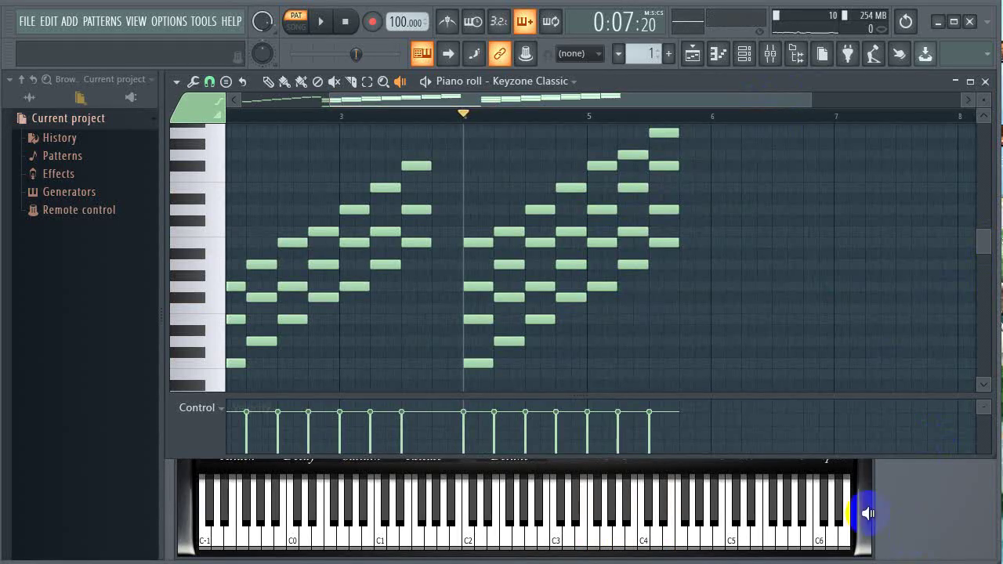
left_click(478, 286)
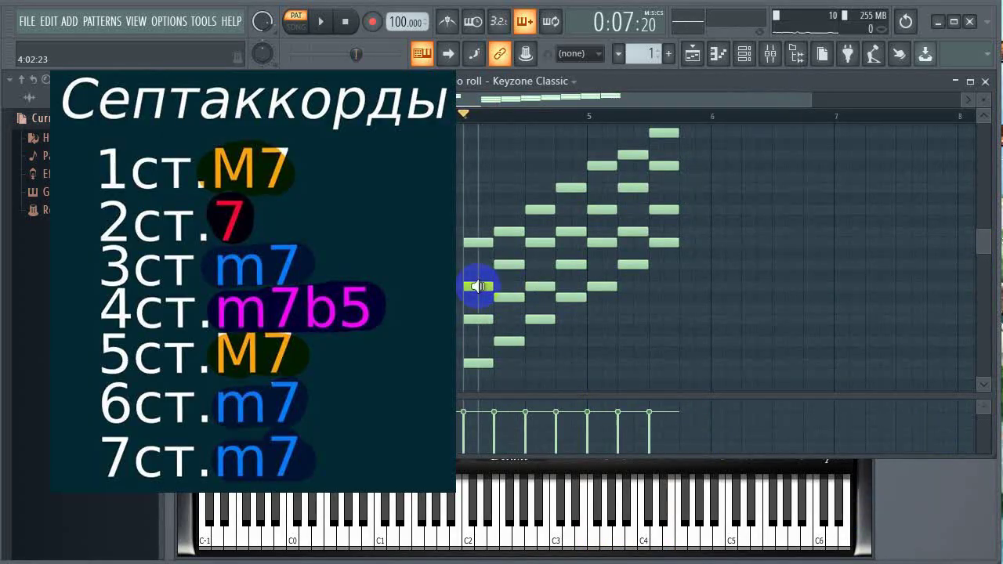
left_click(478, 286)
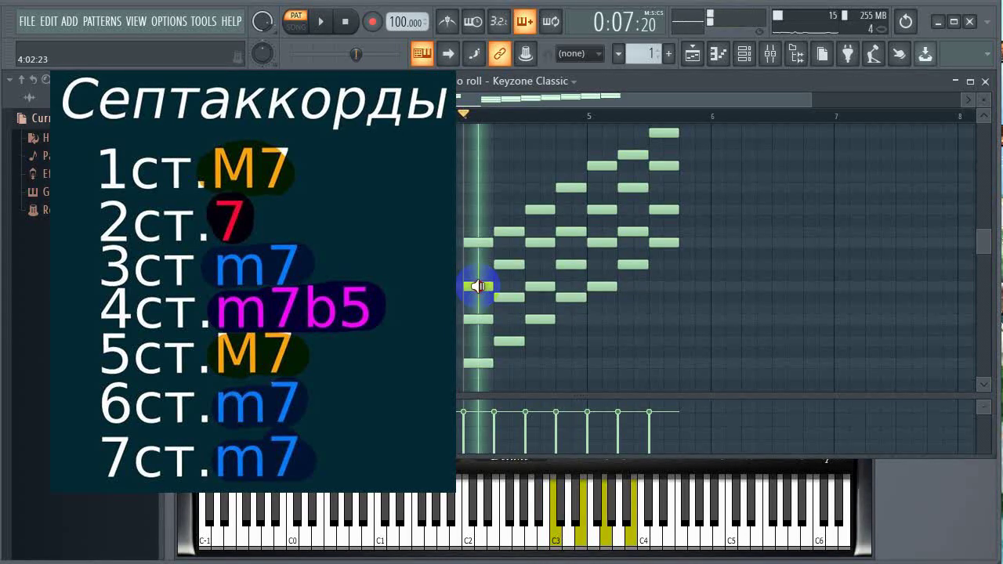
left_click(603, 274)
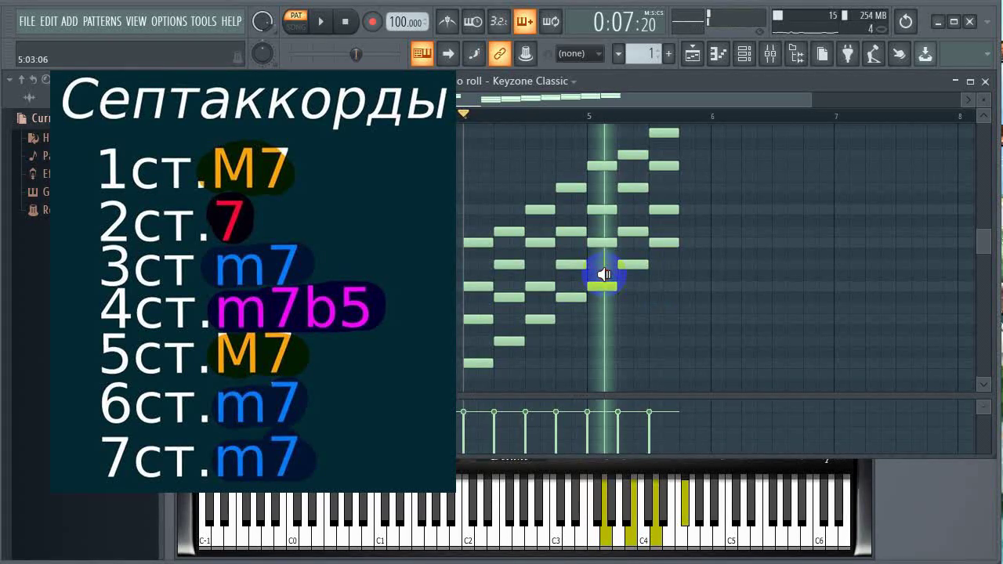
Audition the minor seventh chords on the third, sixth and seventh degrees: E, A and B.
left_click(540, 278)
left_click(541, 278)
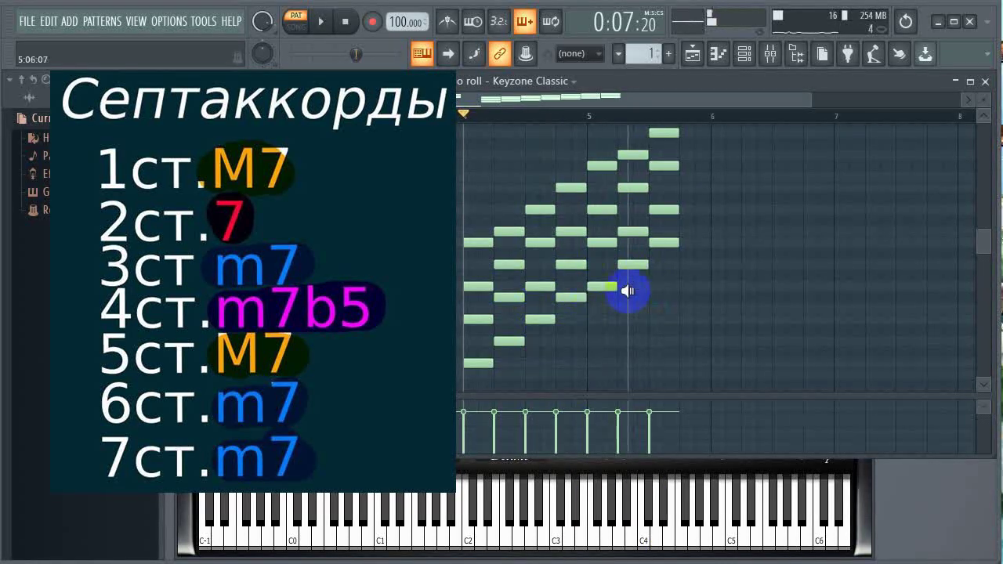
left_click(633, 284)
left_click(669, 277)
left_click(575, 284)
left_click(533, 199)
left_click(683, 304)
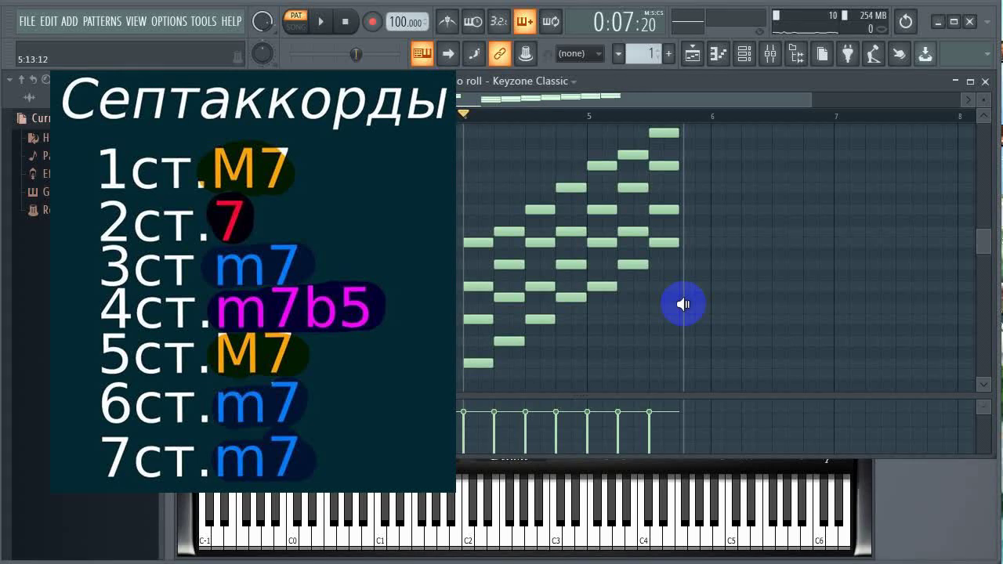
Audition the dominant seventh chord on D, followed by the m7b5 chord on F#, in bar 4.
left_click(507, 278)
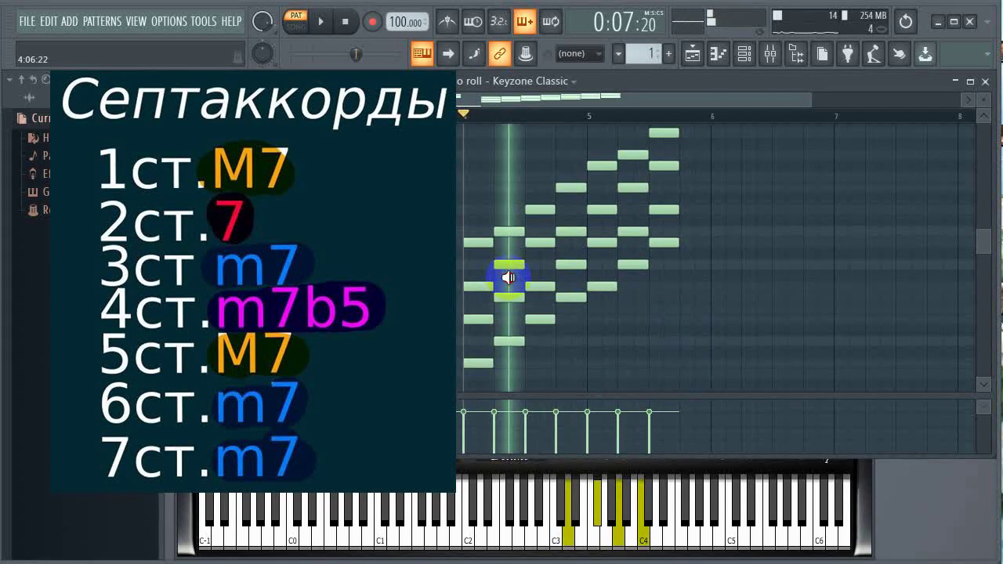
left_click_drag(509, 278, 571, 273)
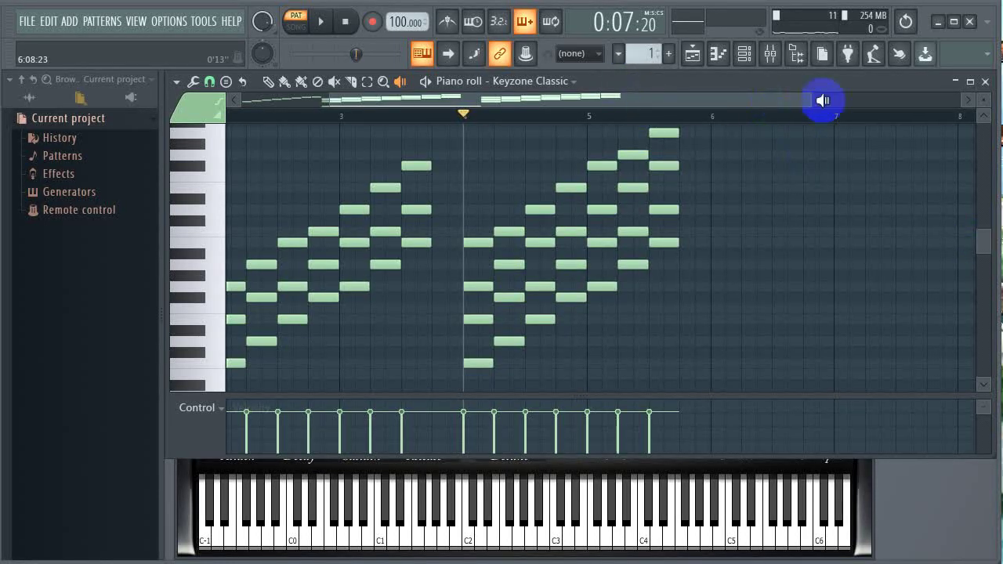
left_click_drag(672, 99, 536, 97)
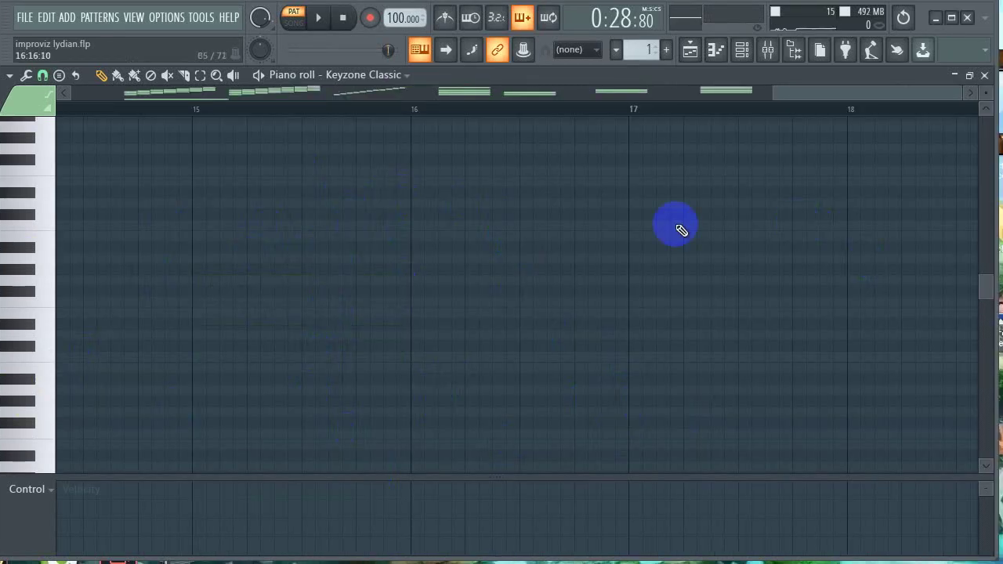
Draw a one-bar C Lydian chord at bar 15 from the notes C5, E5, G5 and F#5.
left_click(193, 356)
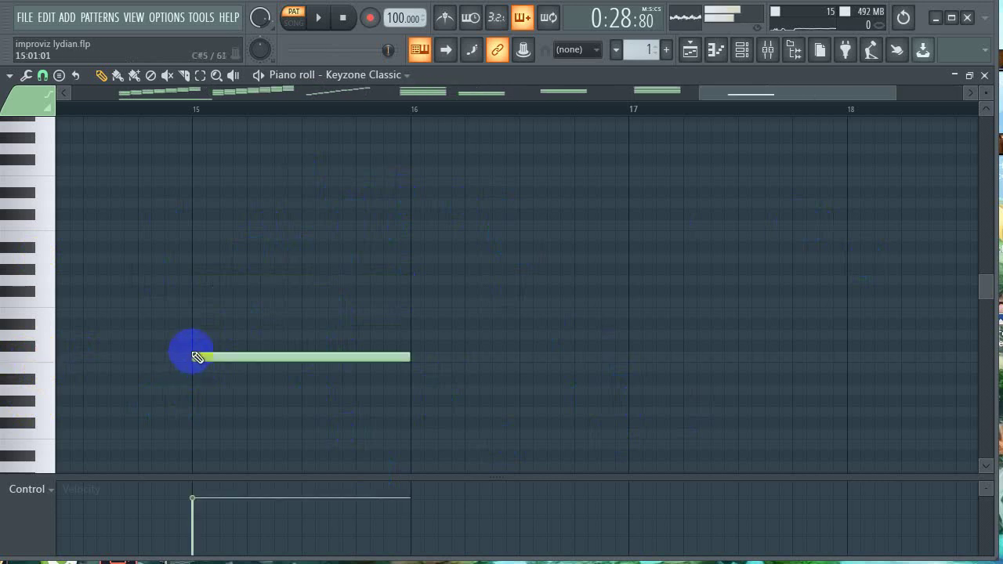
left_click(193, 314)
left_click(196, 280)
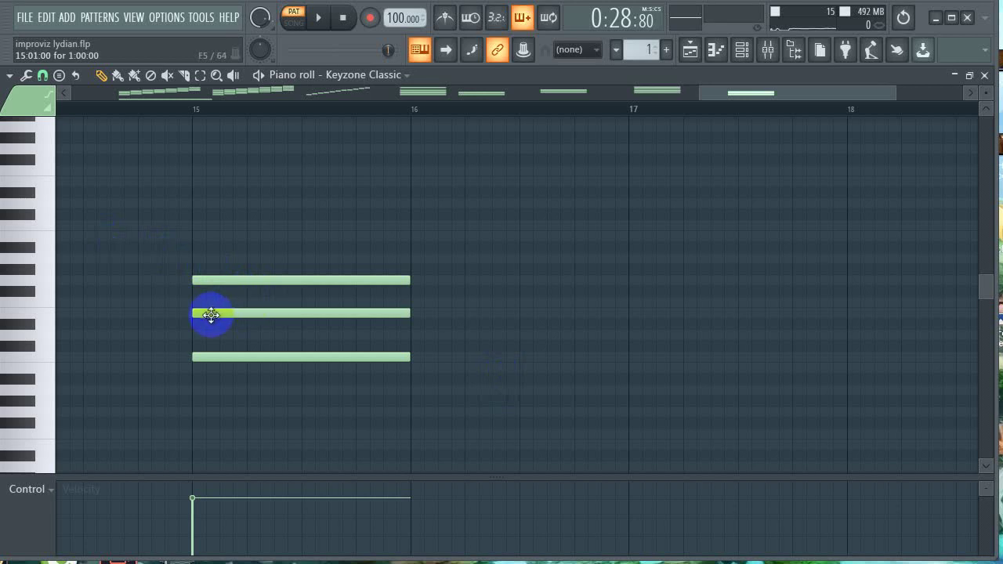
left_click(193, 291)
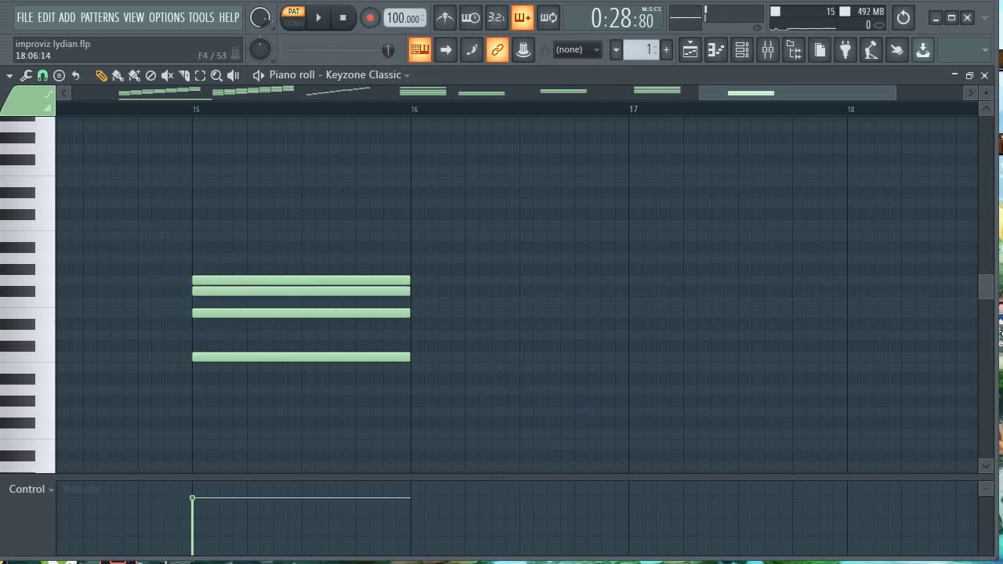
Scrub over the new chord in bar 15 to hear the raised fourth against the C major triad.
left_click(234, 74)
left_click(305, 256)
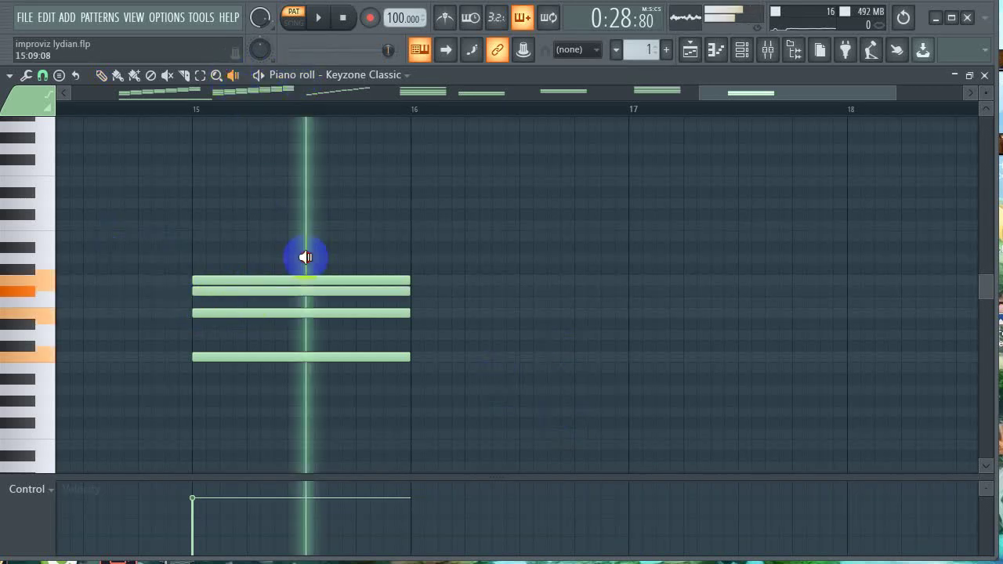
left_click_drag(305, 256, 205, 294)
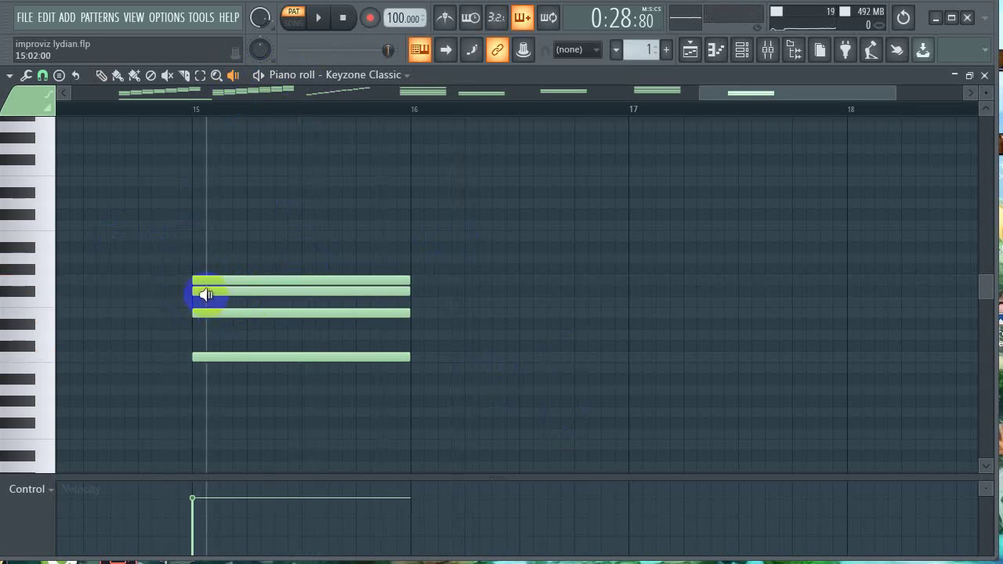
left_click_drag(205, 295, 238, 283)
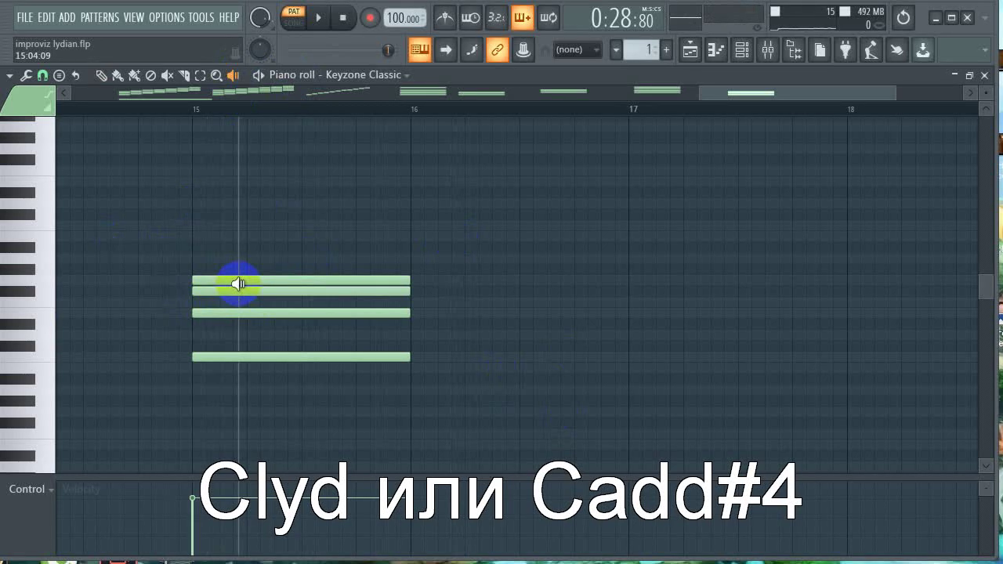
left_click_drag(238, 284, 312, 275)
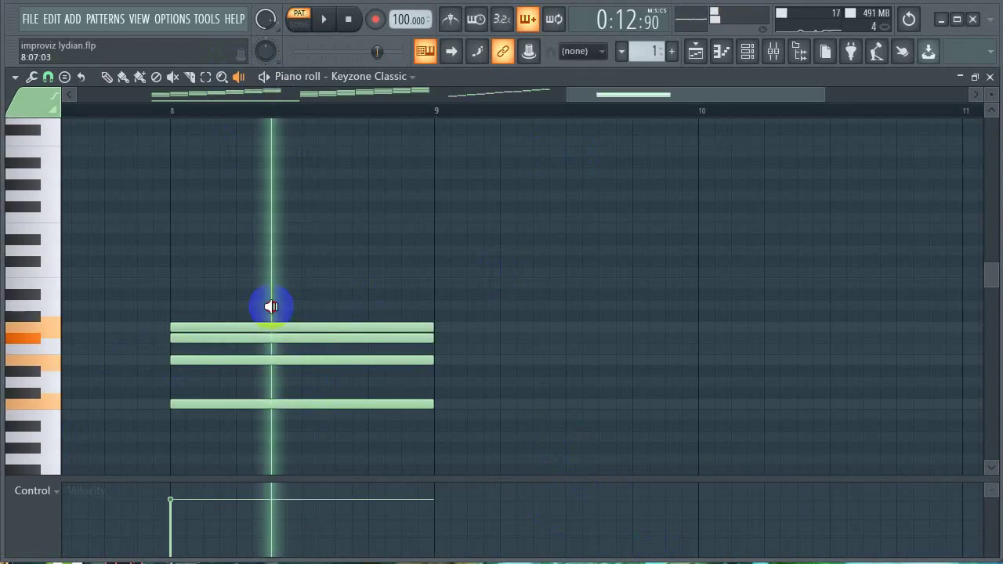
Sound the F#5 and C5 keys individually and replay the four-note chord in bar 8 to compare them.
left_click(26, 339)
left_click_drag(26, 351, 327, 327)
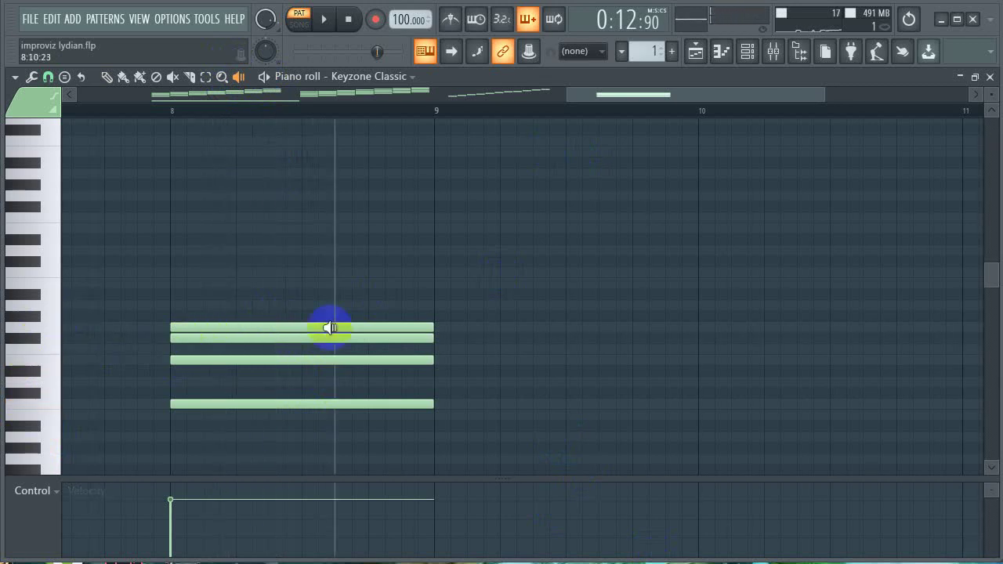
left_click(40, 408)
left_click(23, 345)
mouse_move(253, 318)
left_mouse_down()
mouse_move(248, 309)
mouse_move(67, 421)
mouse_move(180, 340)
mouse_move(258, 336)
mouse_move(248, 333)
left_mouse_up()
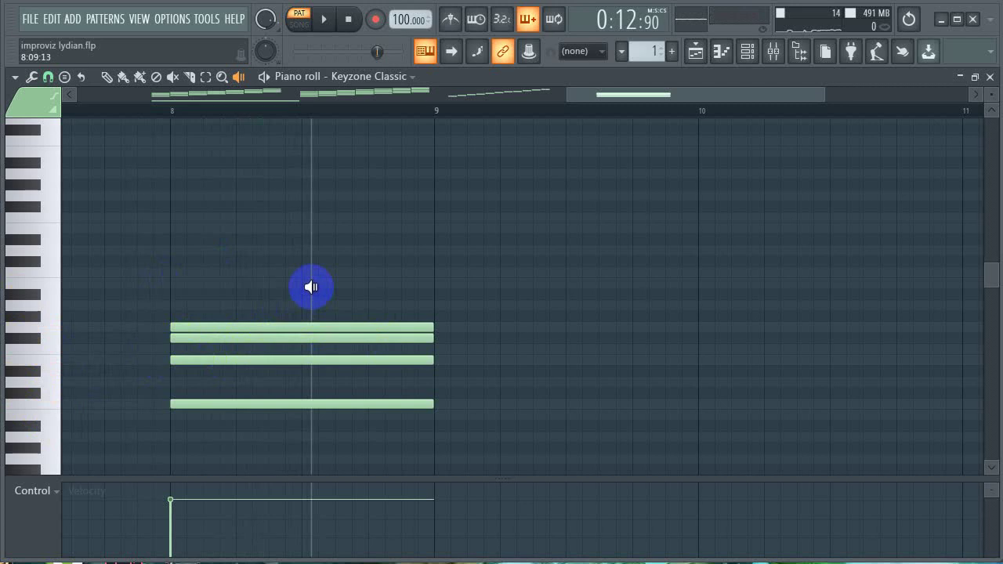
Delete the fifth, G5, from the four-note chord in bar 8.
left_click(107, 76)
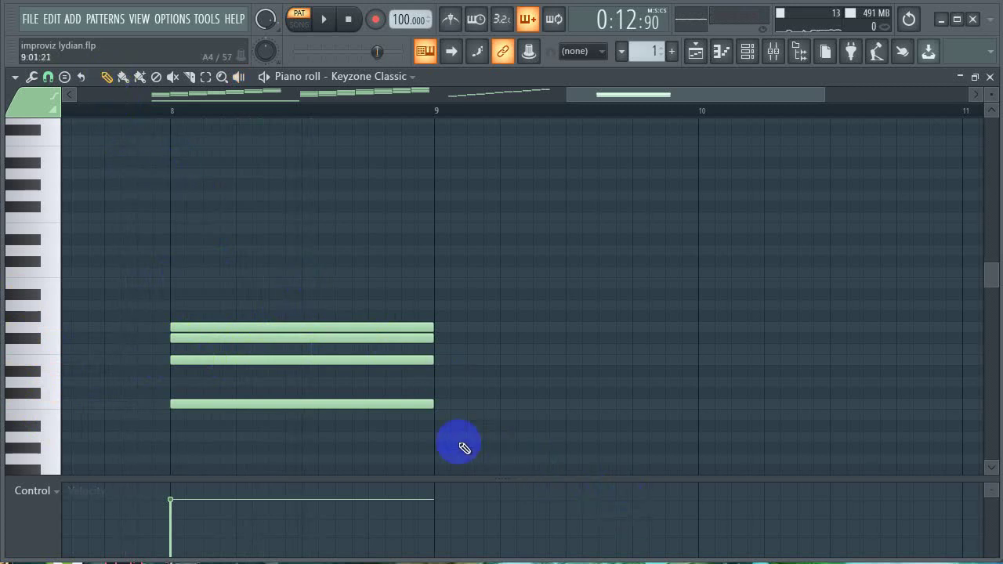
right_click(188, 328)
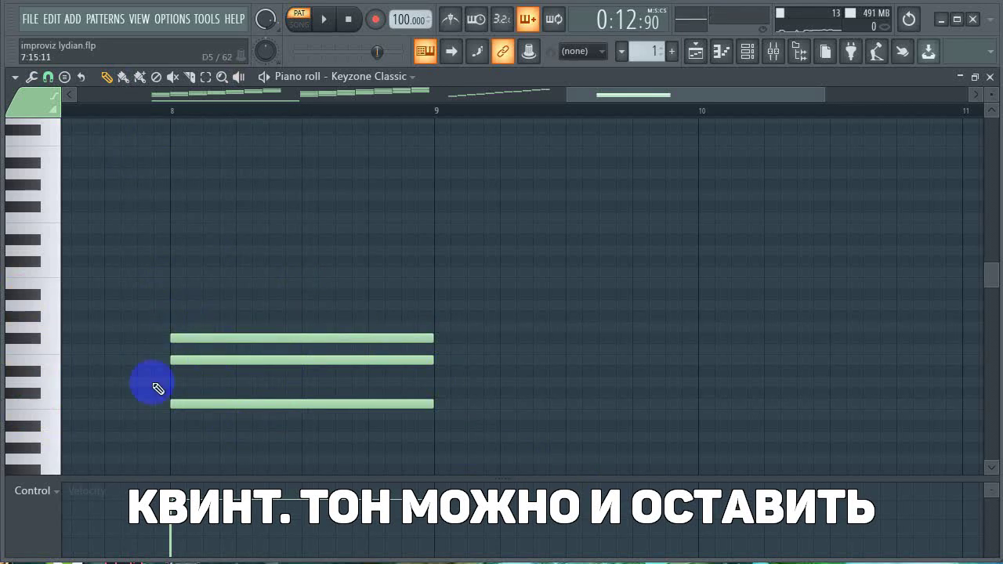
Sound the root key C5 several times and play the three-note C, E, F# chord in bar 8.
left_click(48, 409)
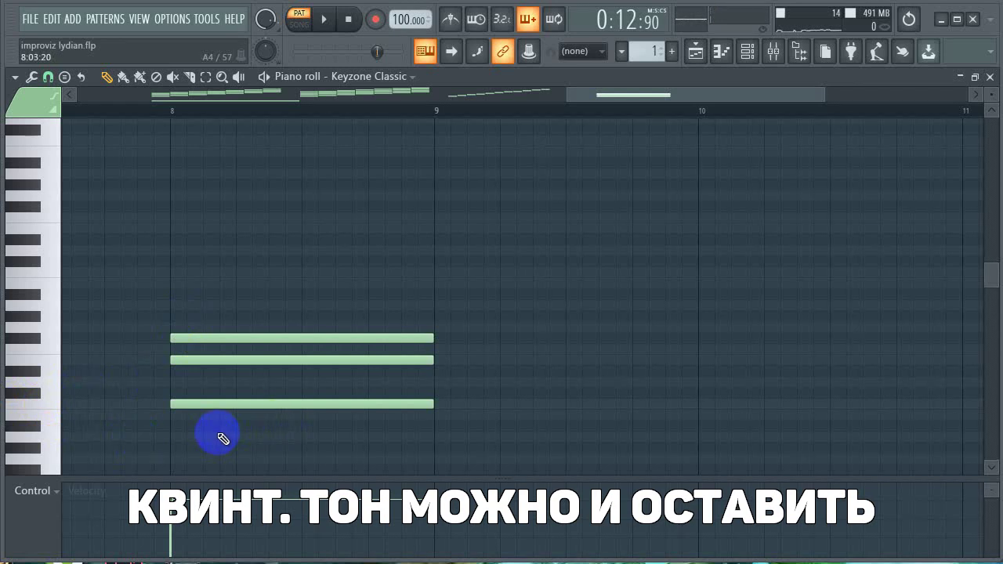
left_click(45, 407)
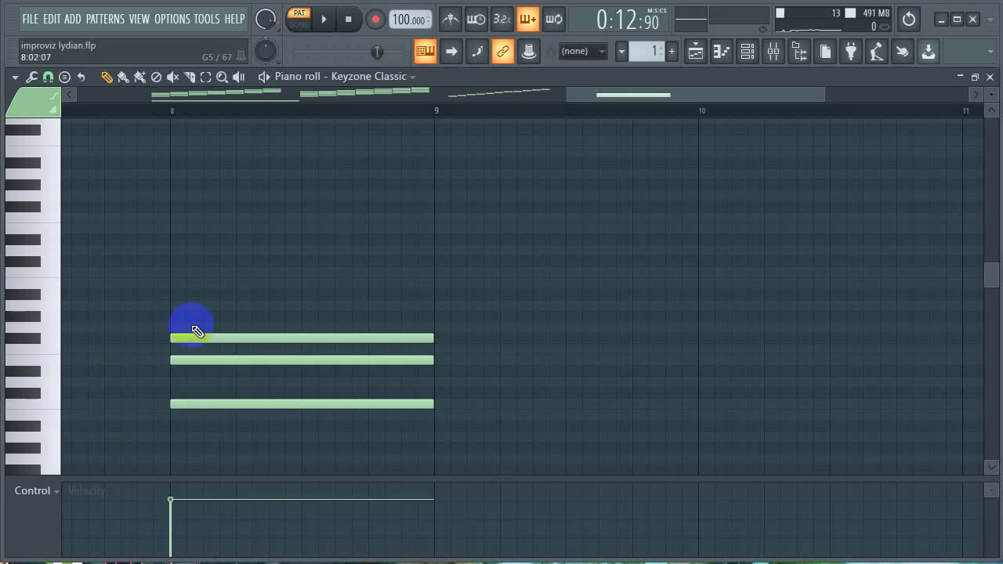
left_click(36, 412)
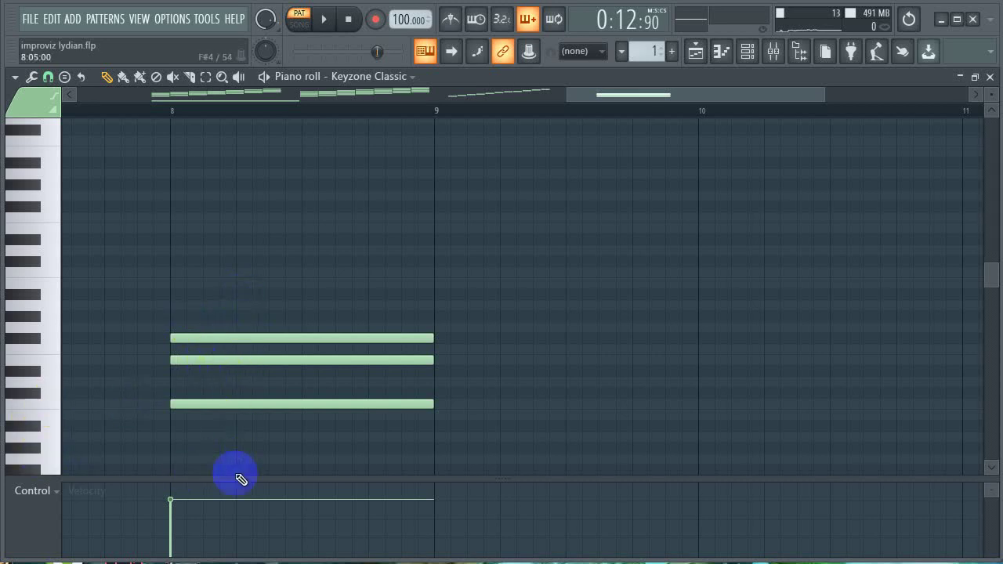
left_click(239, 76)
left_click_drag(306, 381, 276, 323)
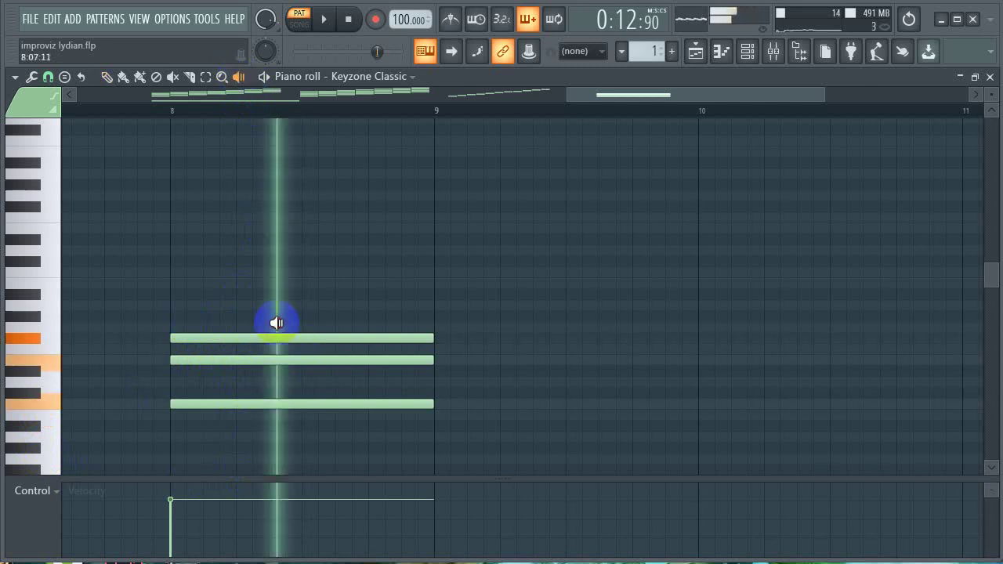
Rebuild the bar 8 chord as a CM7 add#11 voicing with C5, E5, G5, B5 and F#6.
key("p")
right_click(293, 337)
right_click(301, 360)
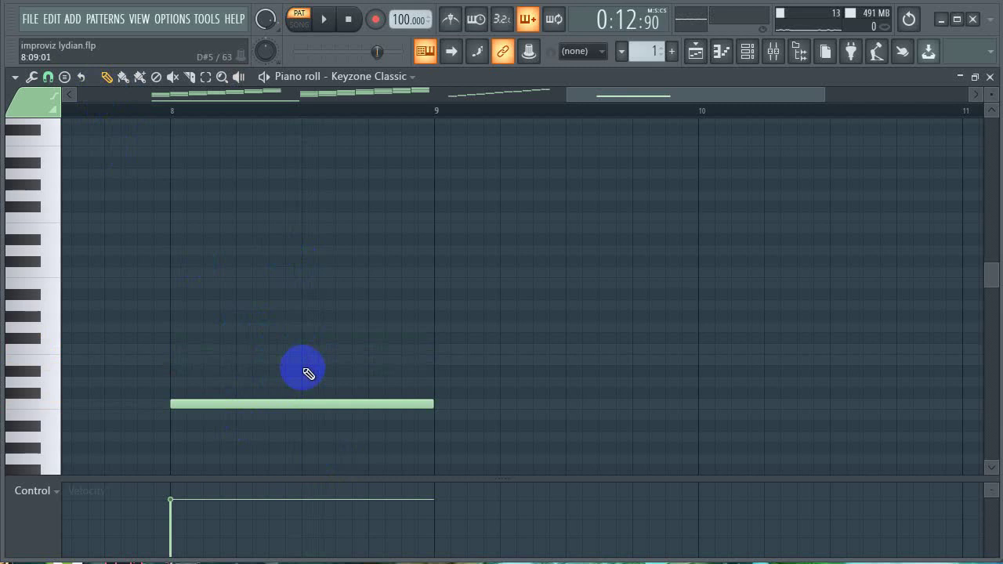
left_click(174, 360)
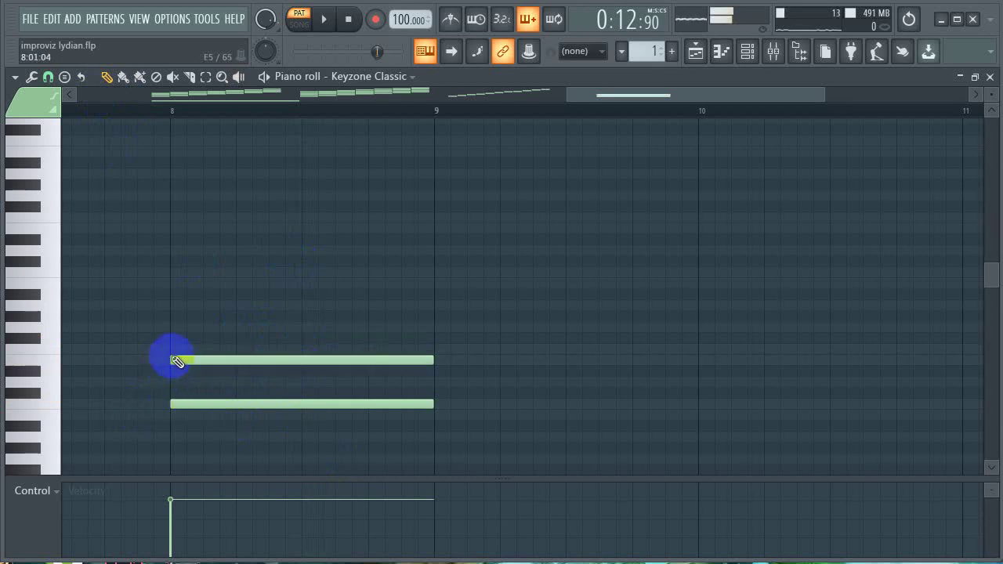
left_click(174, 327)
left_click(172, 283)
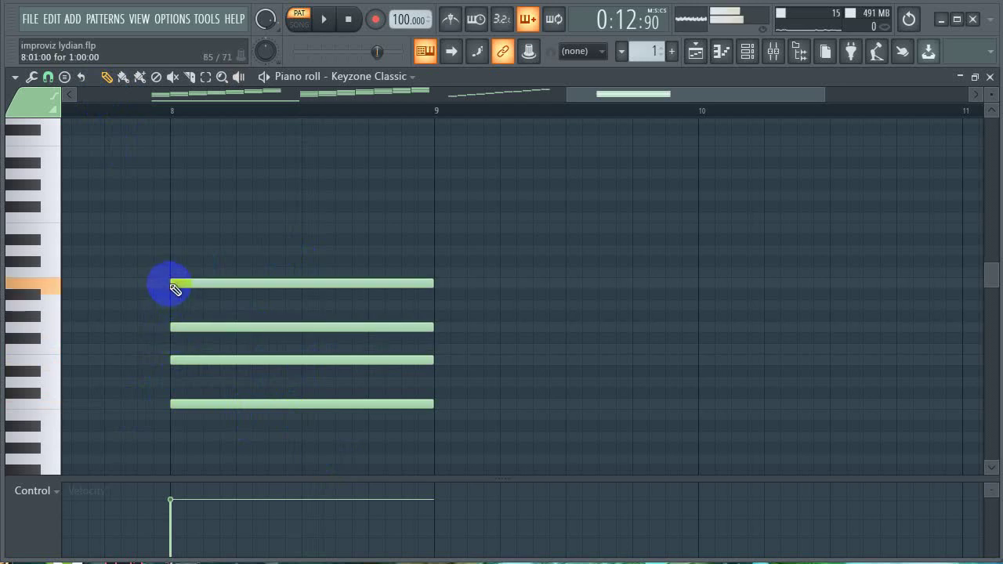
left_click(176, 208)
Sound the F#5, F#6, C5 and D6 keys individually to compare the raised fourth and eleventh with the root.
left_click(22, 340)
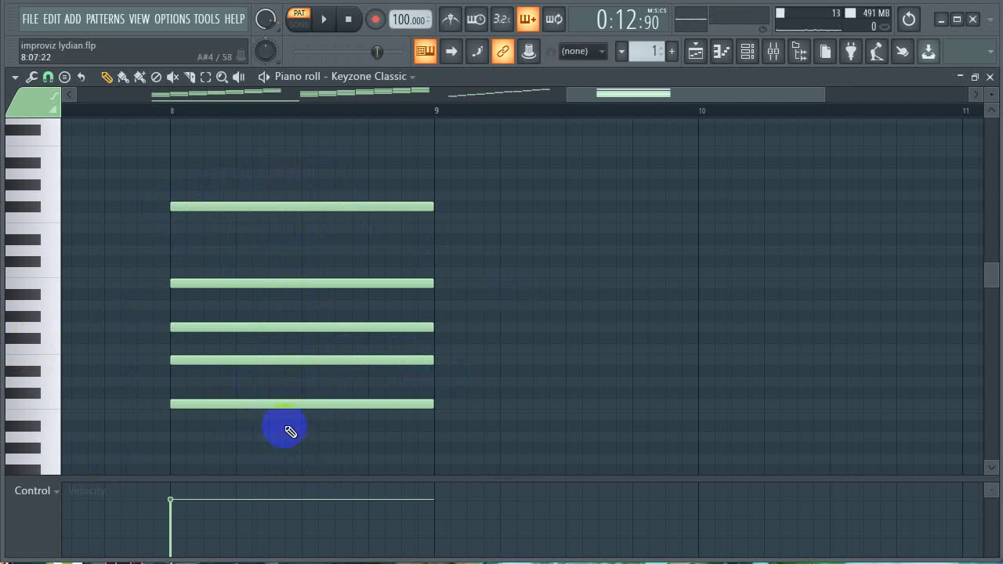
left_click(35, 208)
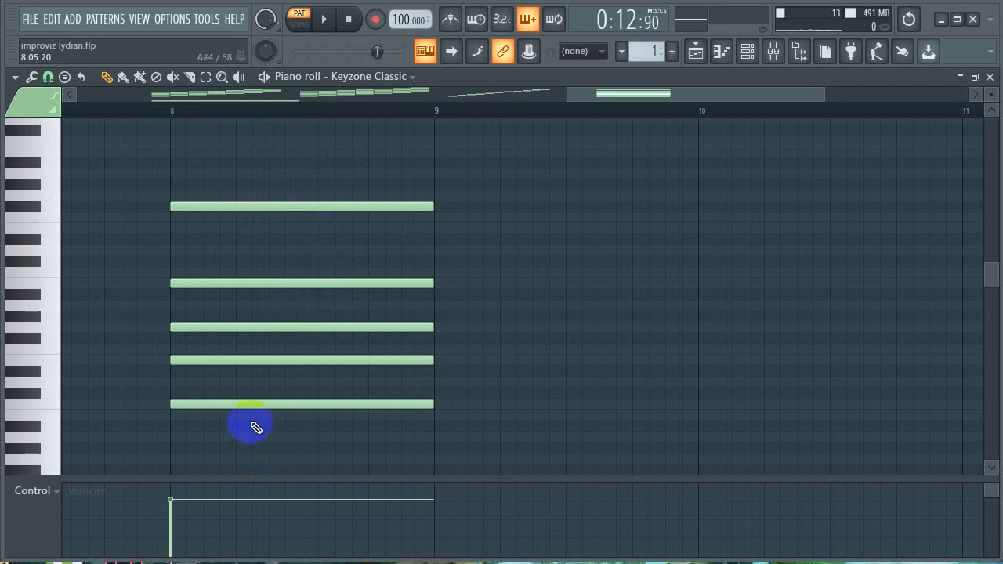
left_click(19, 404)
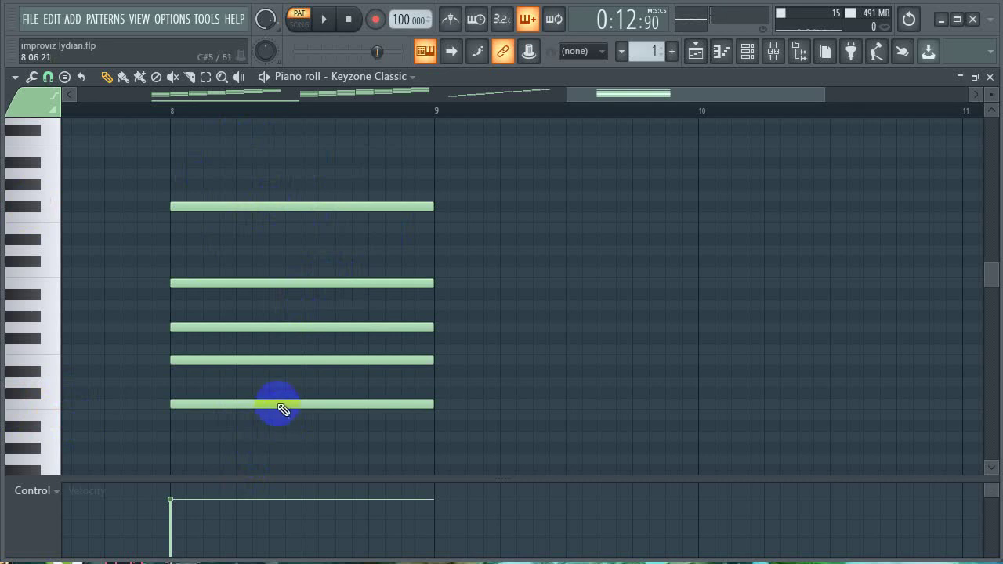
left_click(36, 252)
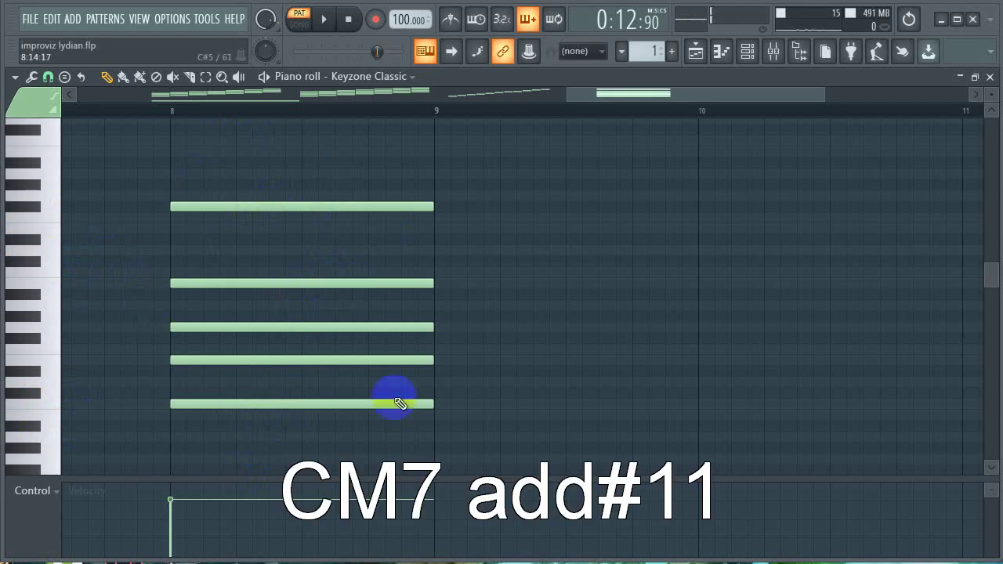
Set the playback position to bar 8 and draw a one-bar C5, E5, F#5 chord starting one beat into bar 9.
left_click(172, 116)
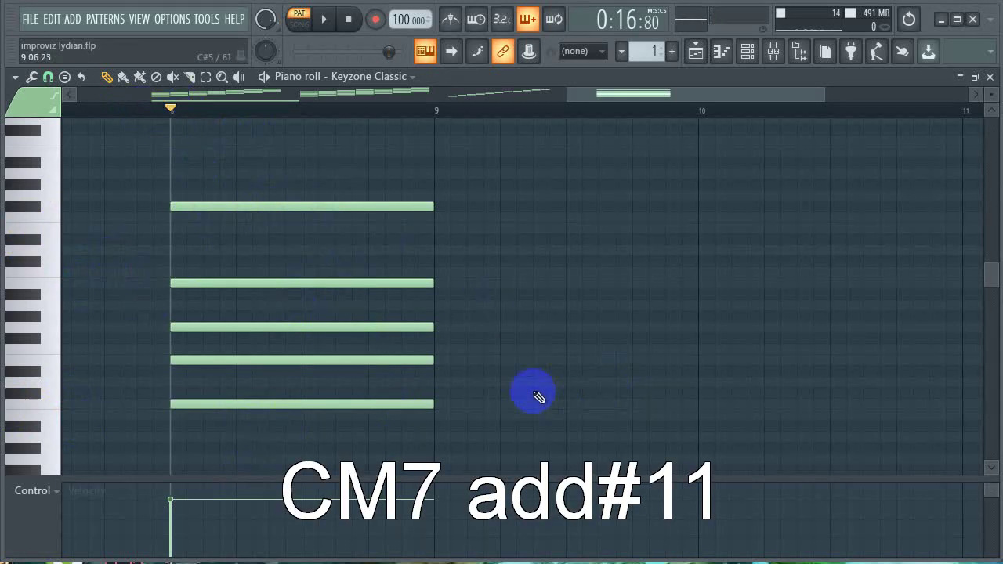
left_click_drag(776, 94, 758, 133)
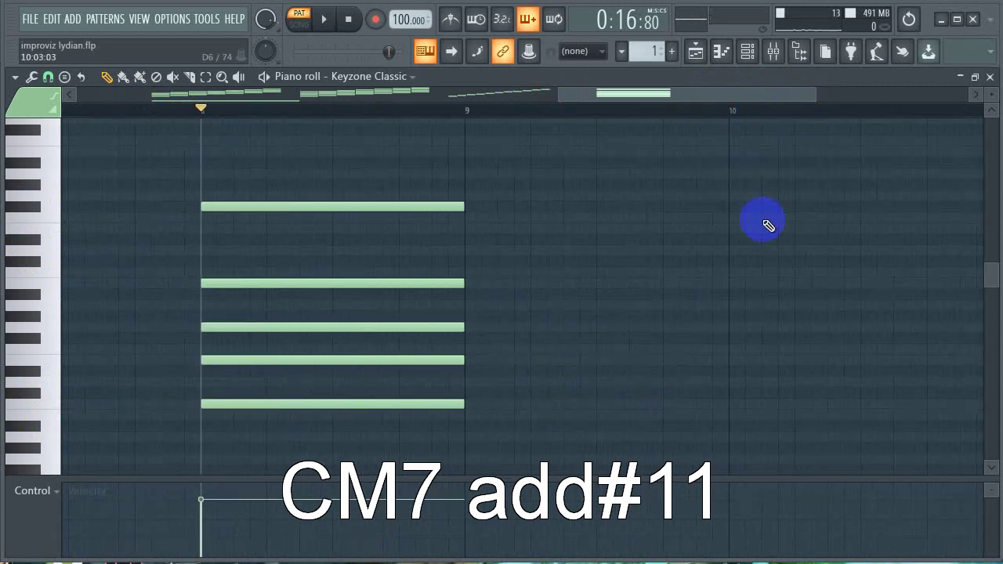
left_click(532, 404)
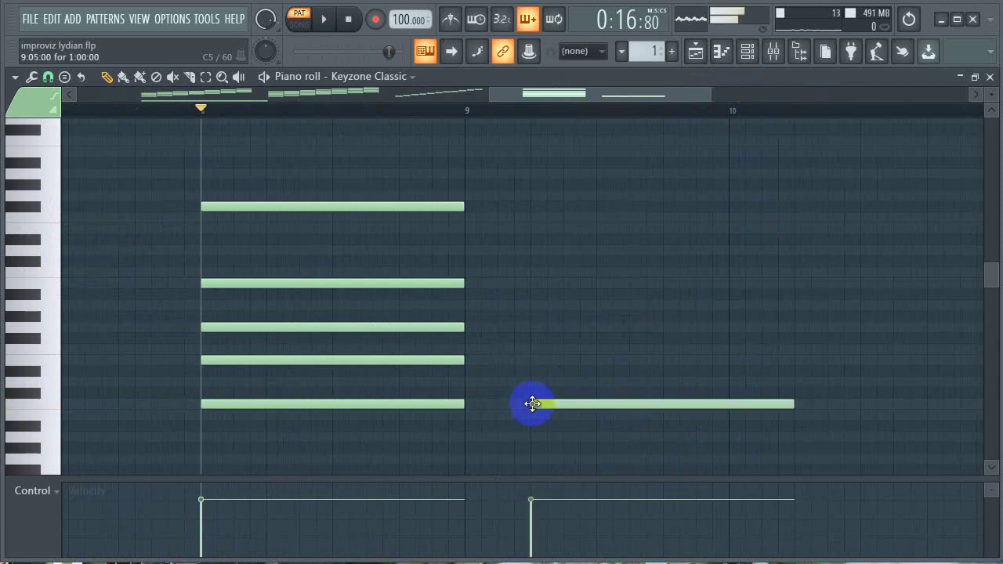
left_click(528, 360)
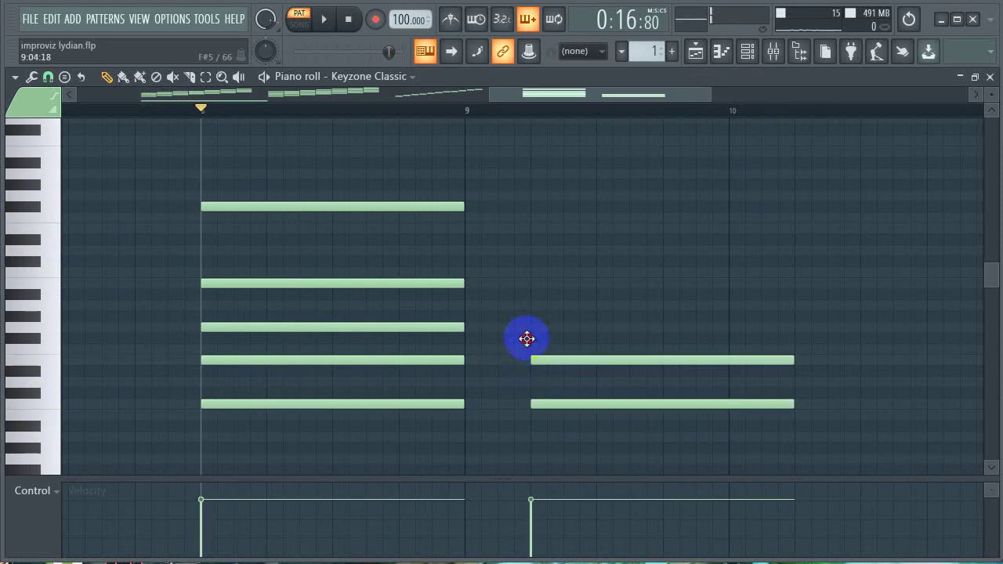
left_click(525, 337)
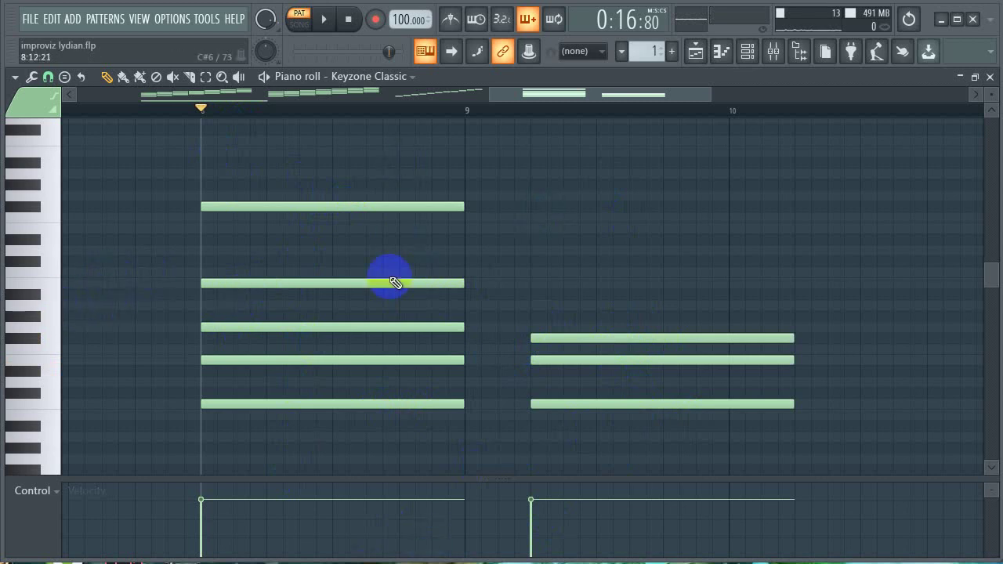
Play the five-note CM7 add#11 chord in bar 8 repeatedly and sound its top note F#6 alone.
key("y")
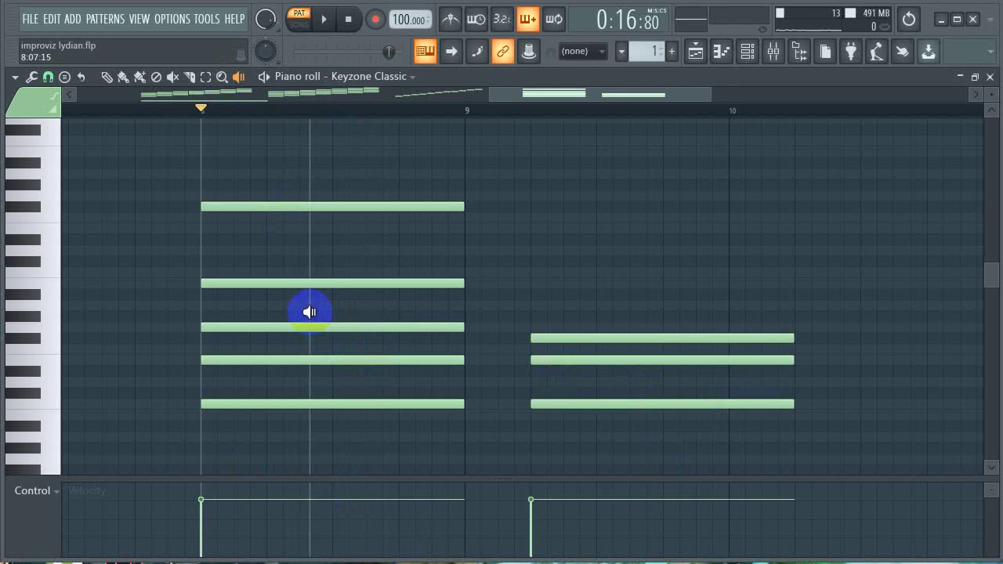
left_click(310, 312)
left_click(310, 311)
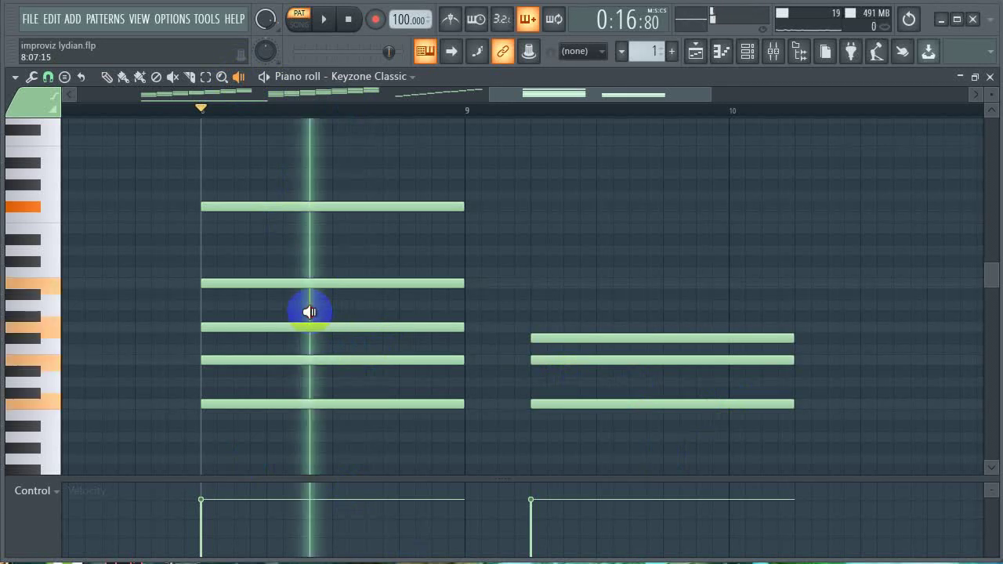
left_click(310, 312)
left_click(36, 208)
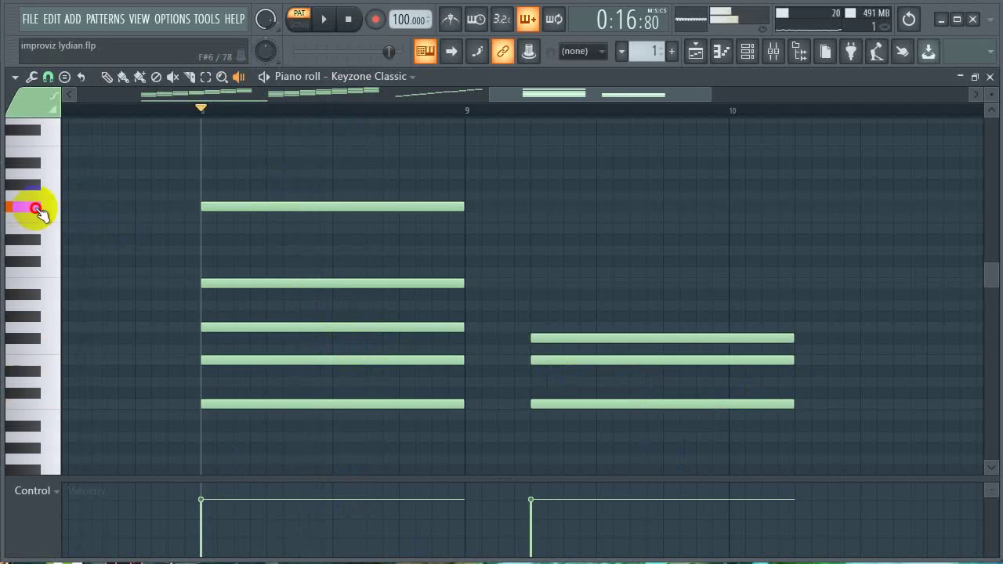
Alternate between the wide chord in bar 8 and the three-note chord in bar 9 to compare their sound.
left_click(321, 291)
left_click(321, 292)
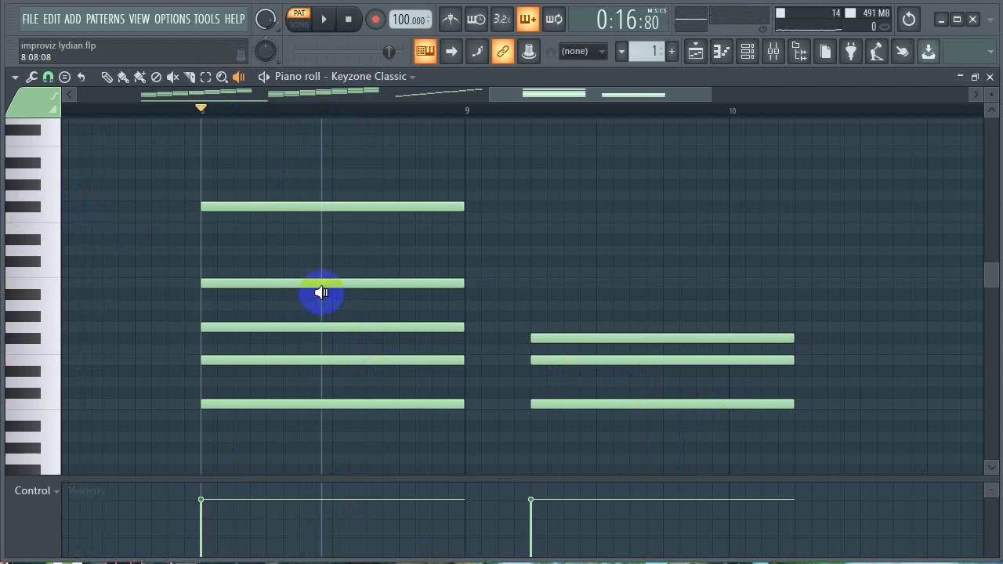
left_click(660, 316)
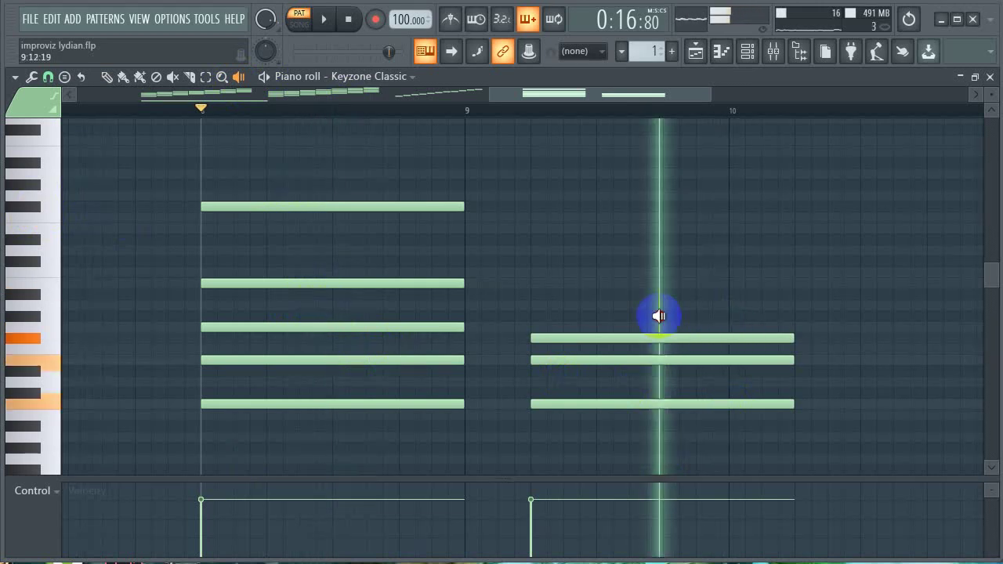
left_click(291, 316)
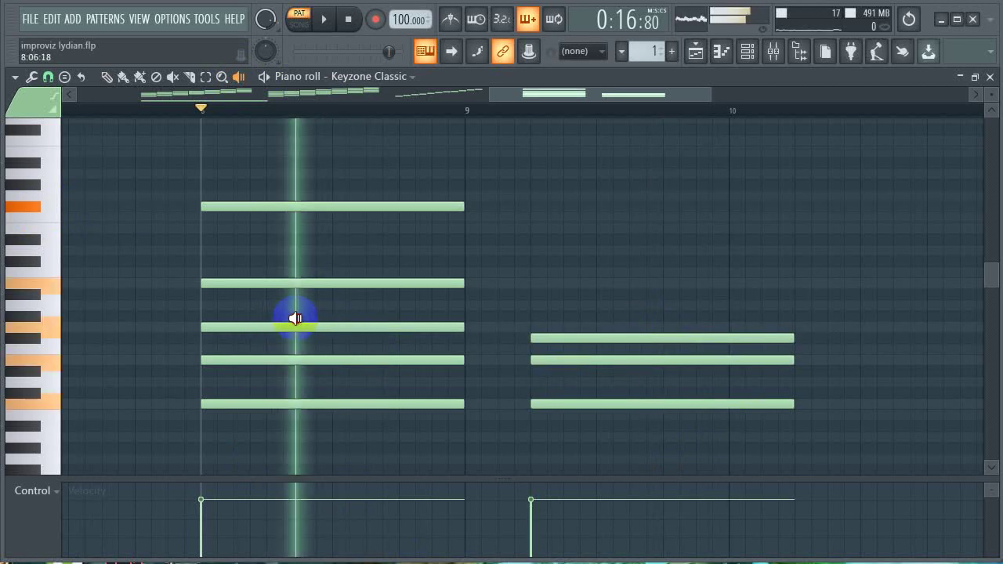
scroll(259, 267, "down", 1)
left_click_drag(216, 217, 310, 314)
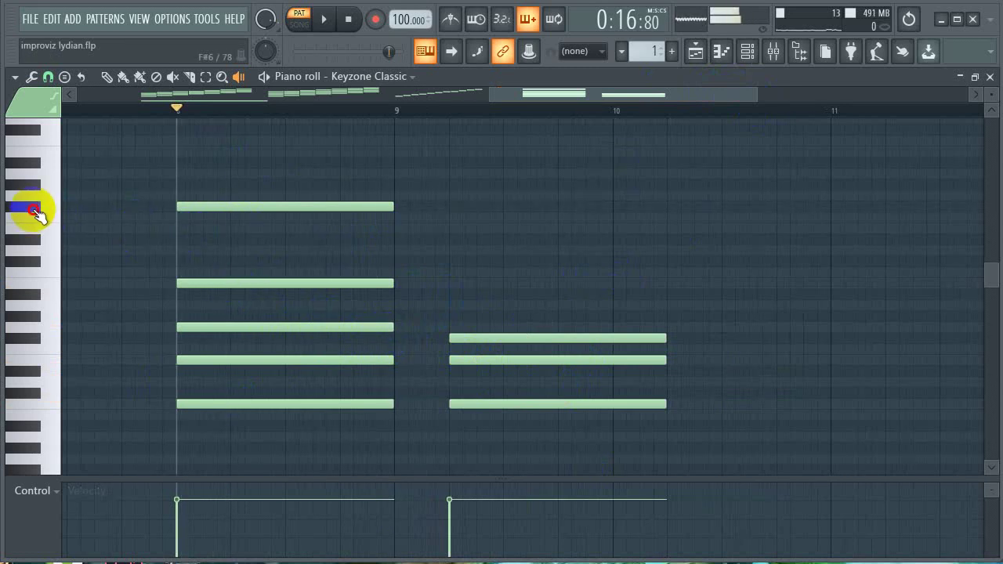
Delete the three-note chord in bar 9.
left_click(106, 76)
left_click_drag(497, 441, 531, 336)
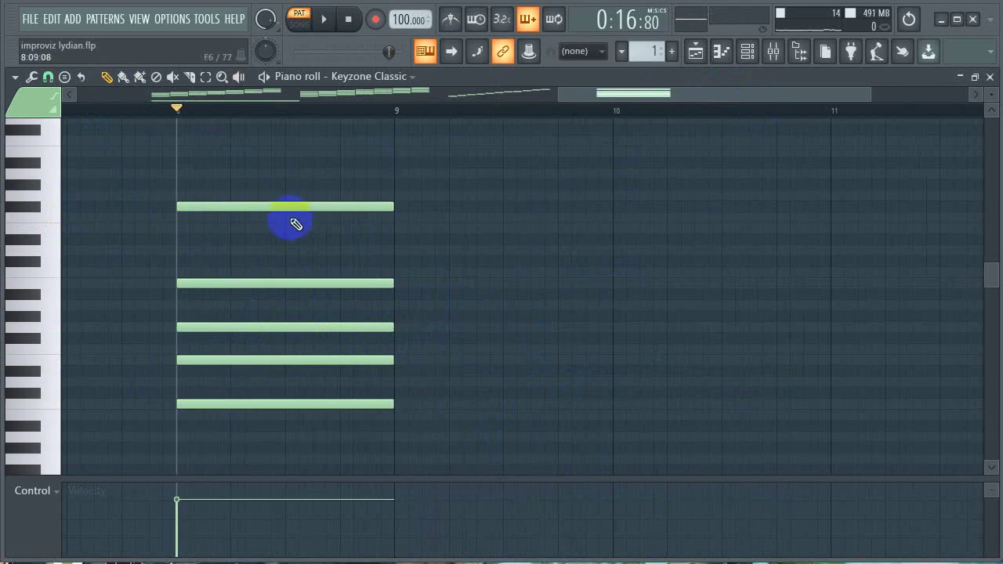
Draw a one-bar FM7 add#4 chord at bar 13 from the notes F5, A5, C6, E6 and B5.
left_click_drag(626, 94, 803, 96)
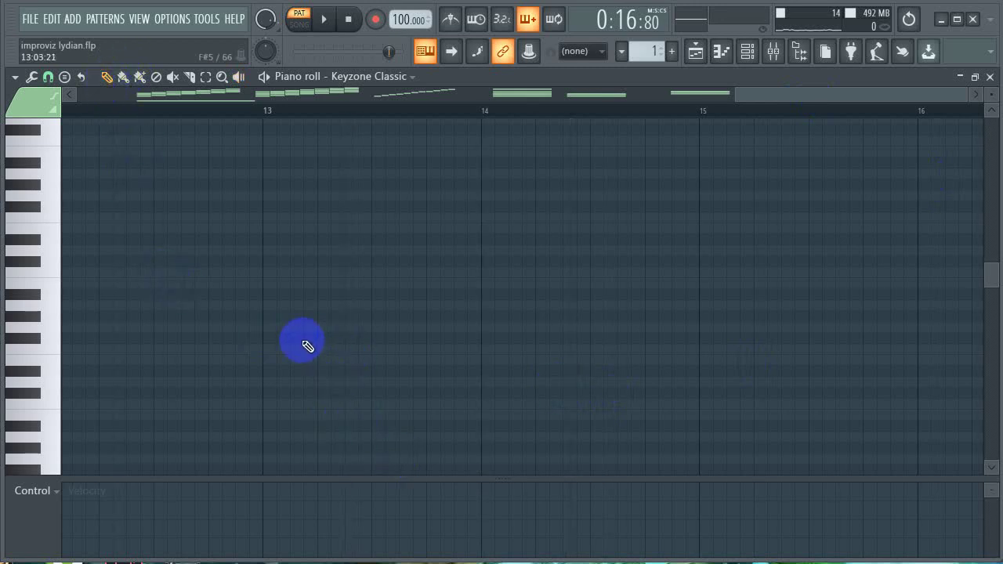
left_click(264, 347)
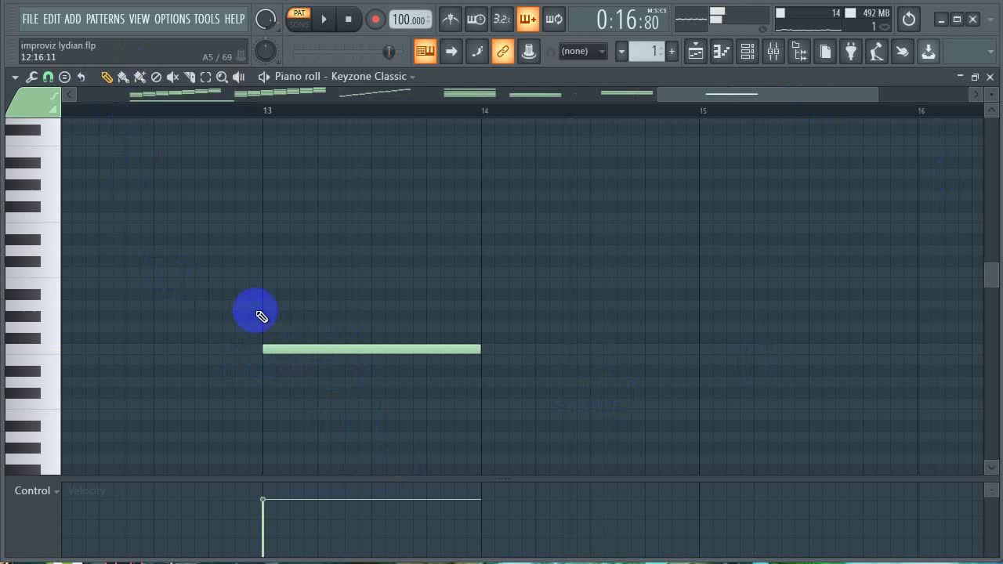
left_click(266, 304)
left_click(264, 272)
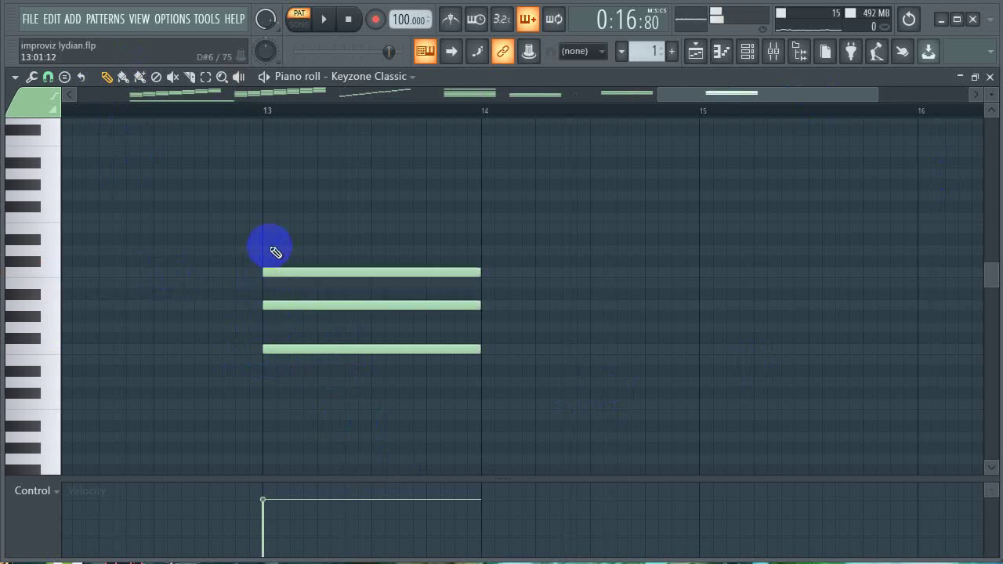
left_click(265, 228)
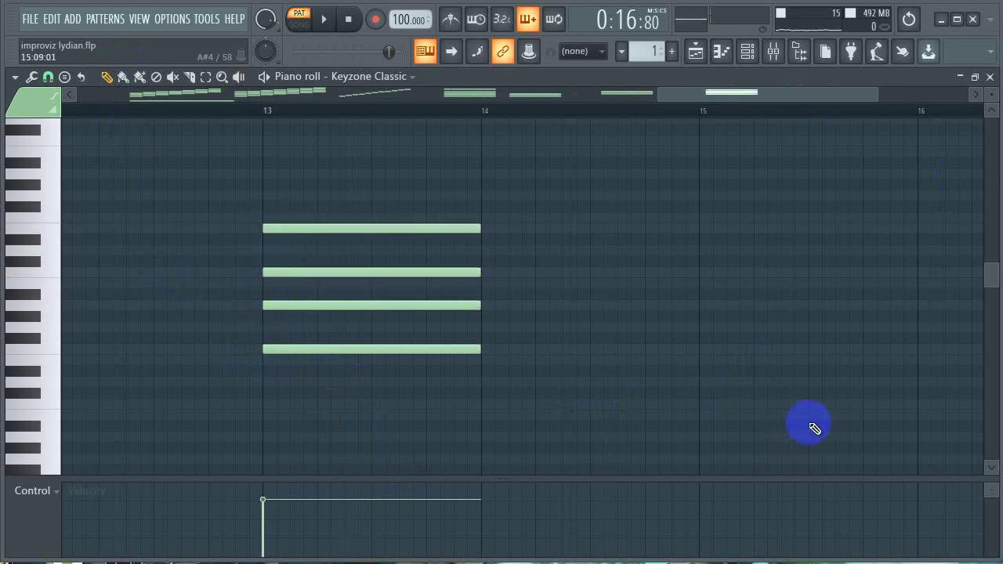
left_click(265, 283)
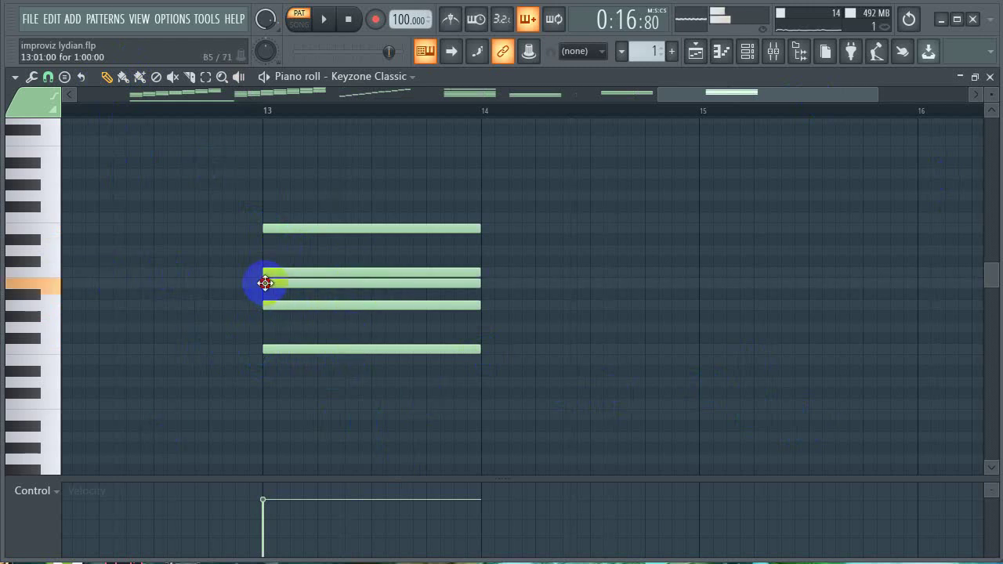
Play the FM7 add#4 chord in bar 13 repeatedly to hear its Lydian color.
left_click(238, 76)
left_click_drag(329, 270, 327, 271)
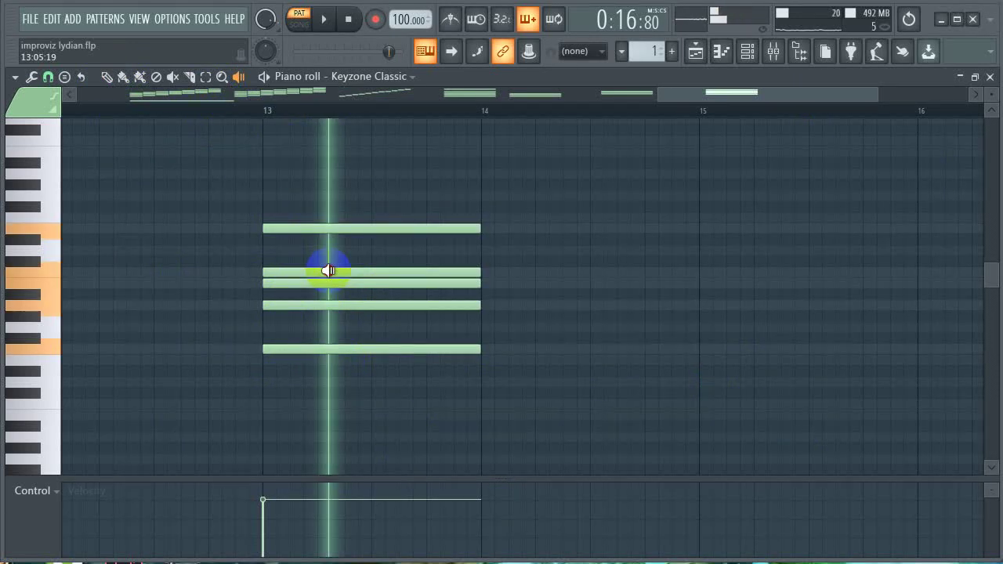
left_click(327, 271)
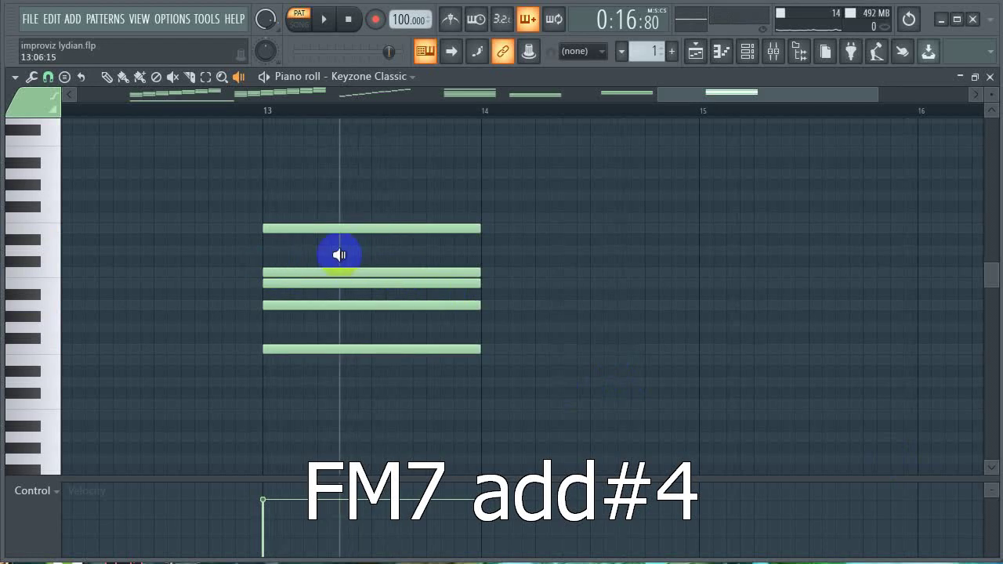
left_click(338, 255)
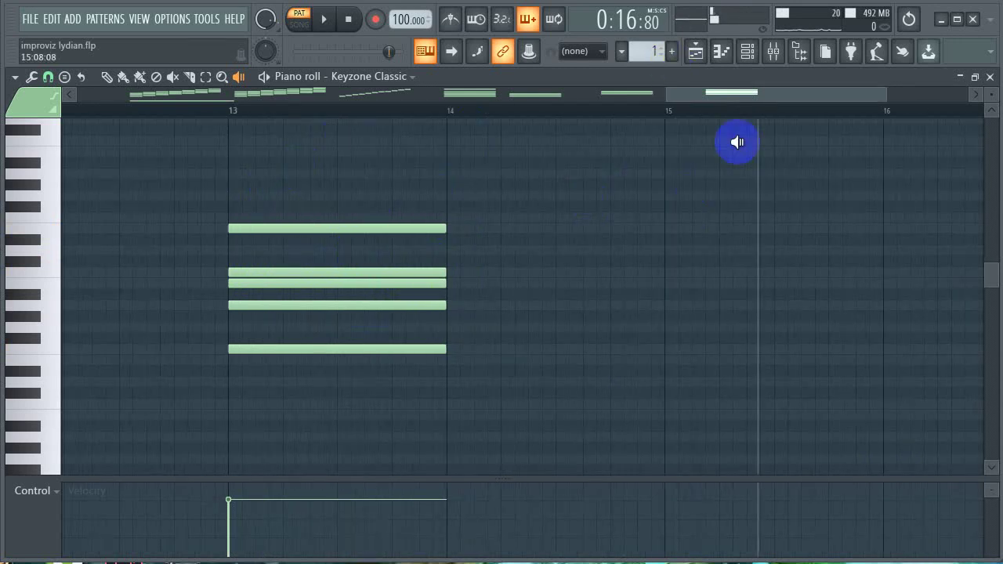
left_click_drag(728, 99, 729, 95)
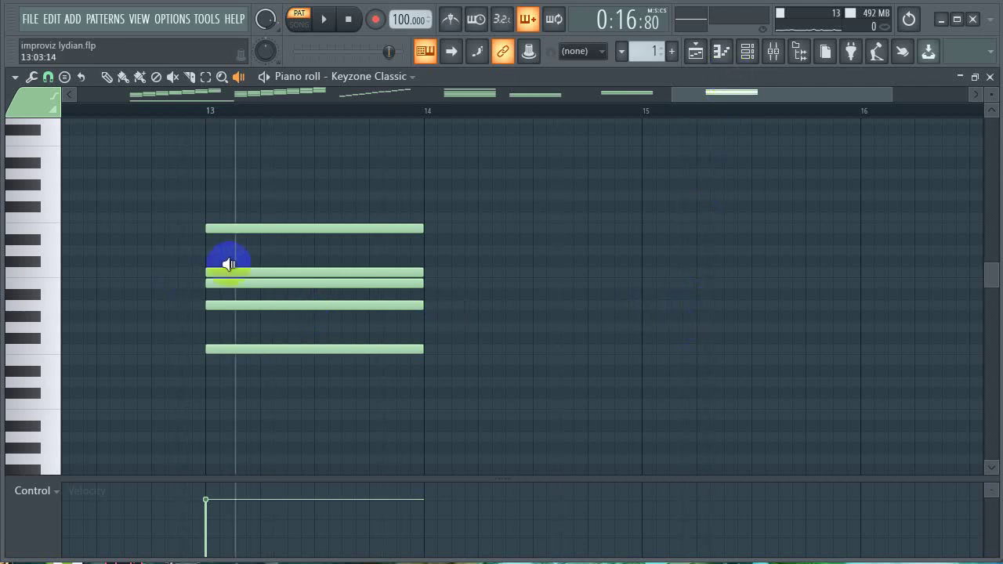
Draw a one-bar open chord at bar 17 from the notes C4, G4 and F#5.
right_click(277, 256)
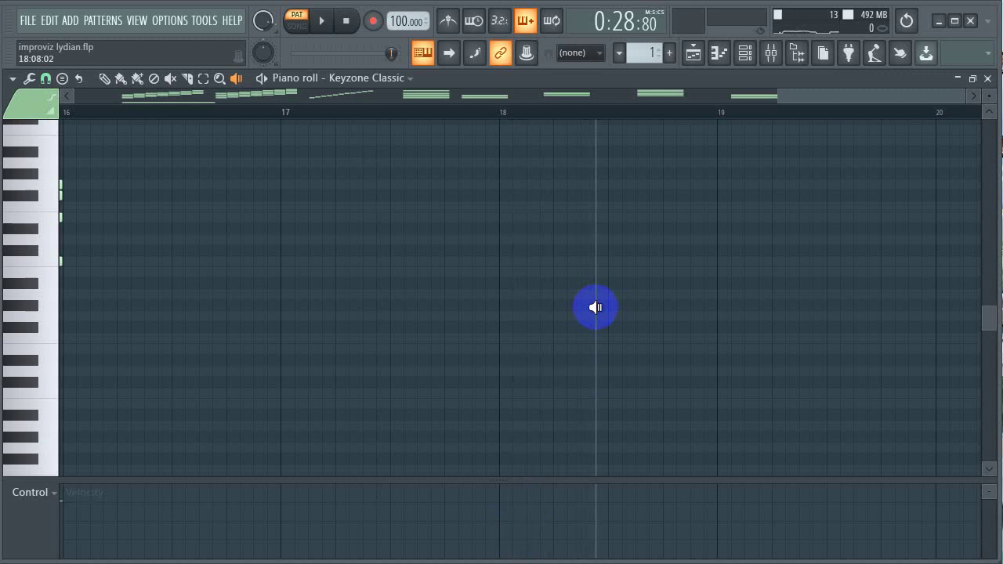
left_click_drag(595, 308, 499, 371)
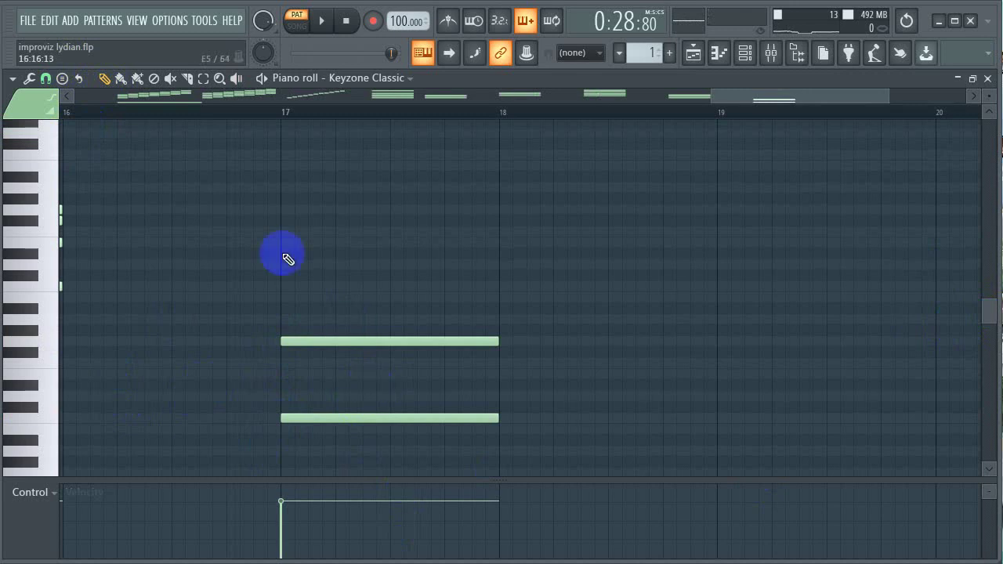
left_click(277, 223)
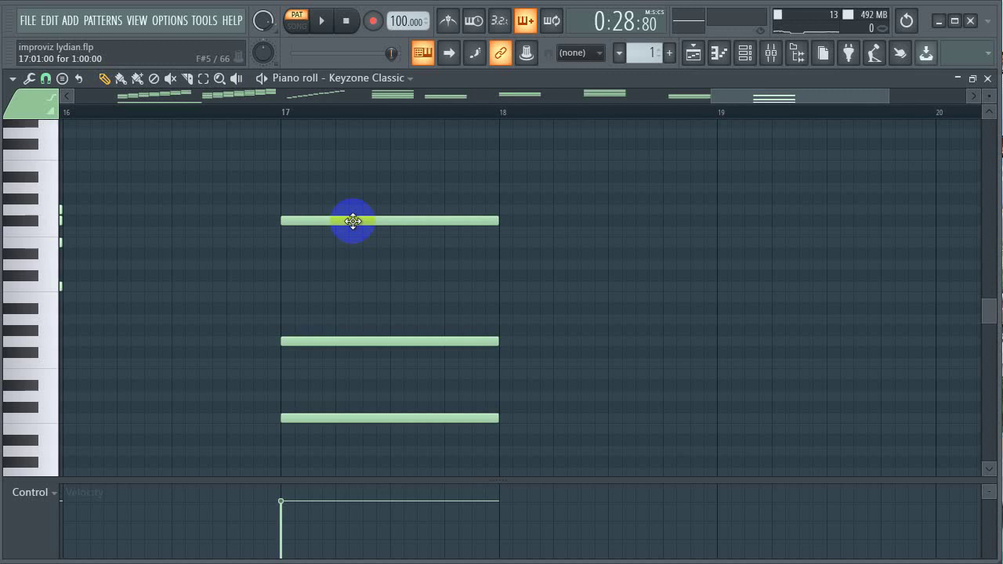
Play the open C4, G4 and F#5 chord in bar 17 repeatedly and sound its C4 root separately.
left_click(236, 79)
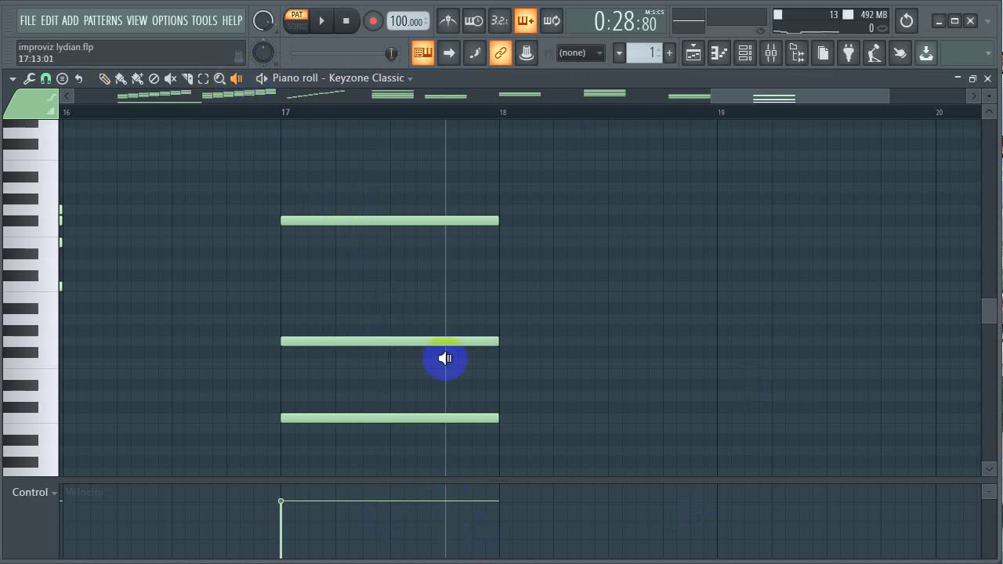
mouse_move(376, 284)
left_mouse_down()
mouse_move(347, 269)
mouse_move(377, 270)
left_mouse_up()
left_click_drag(553, 399, 191, 431)
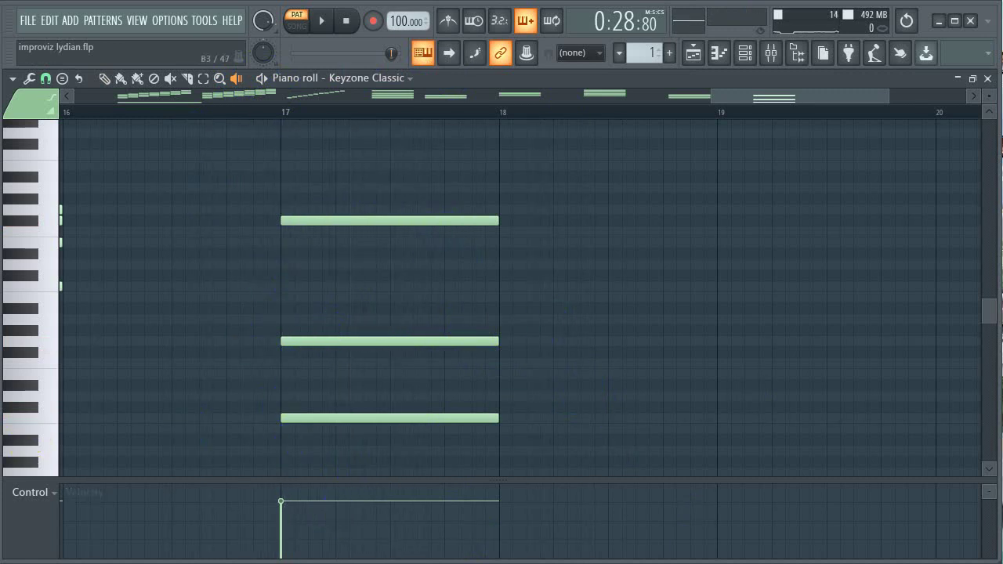
left_click(44, 416)
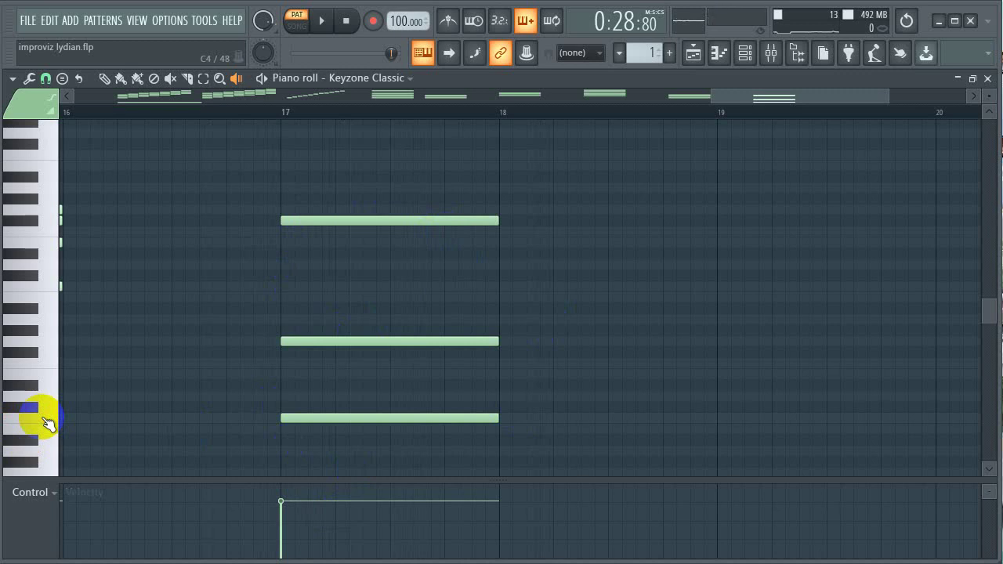
mouse_move(140, 271)
left_mouse_down()
mouse_move(376, 434)
mouse_move(101, 130)
mouse_move(414, 329)
mouse_move(352, 310)
mouse_move(67, 126)
left_mouse_up()
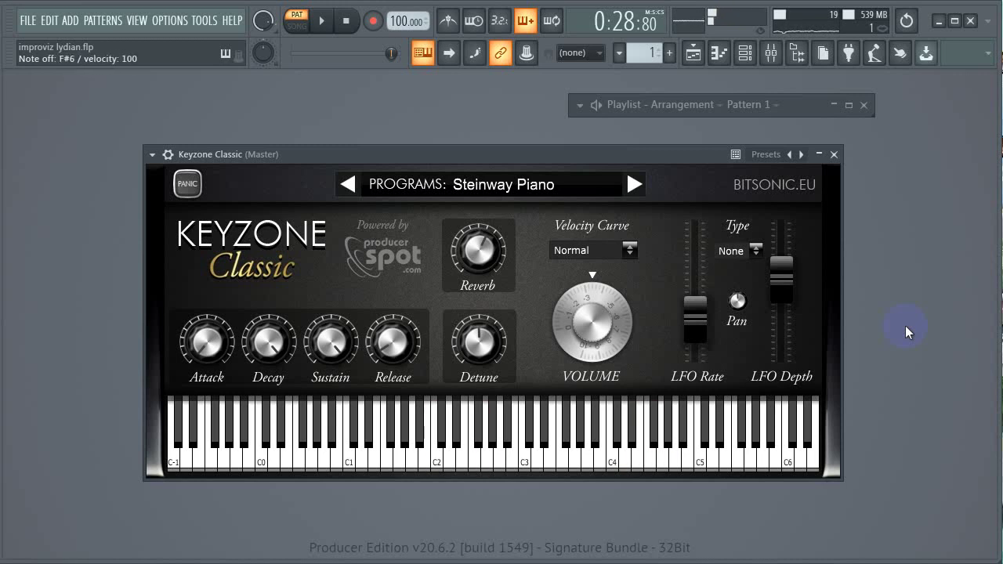
Move the Keyzone Classic instrument window slightly upward in the workspace.
left_click_drag(579, 150, 579, 147)
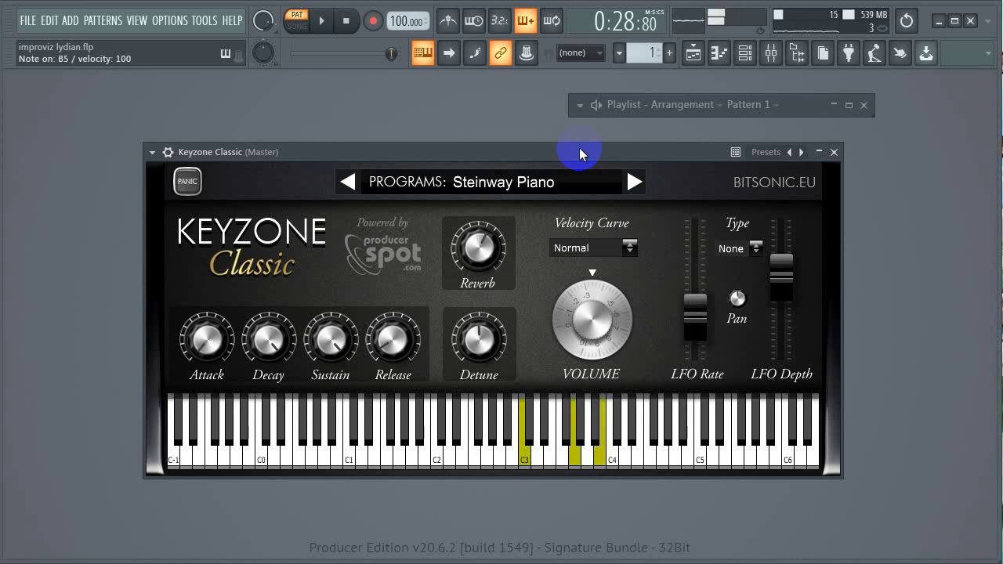